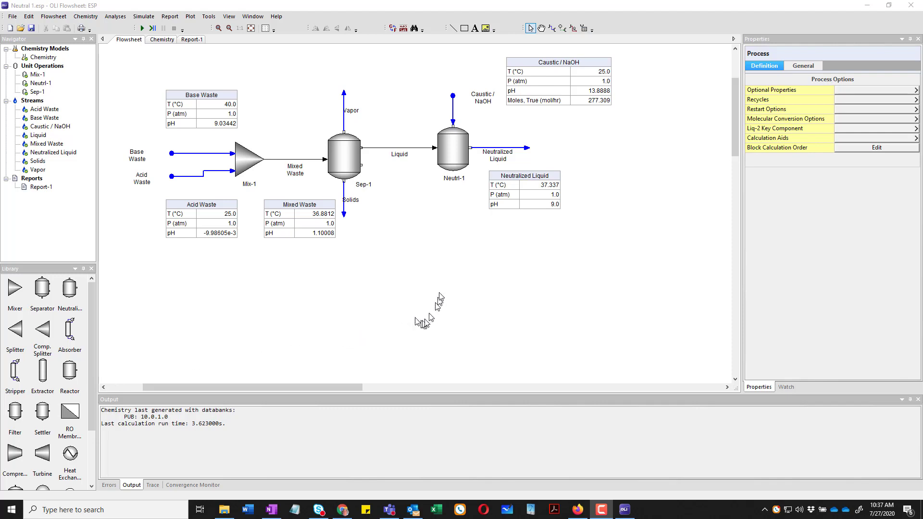
- Save a copy of the flowsheet under the file name Neutral 2.esp
{"action": "left_click", "coordinate": [452, 175]}
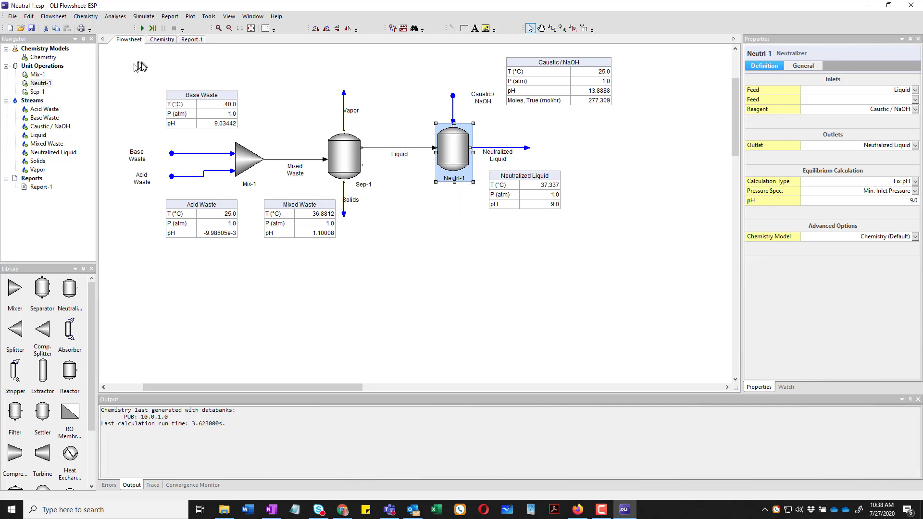
{"action": "left_click", "coordinate": [13, 17]}
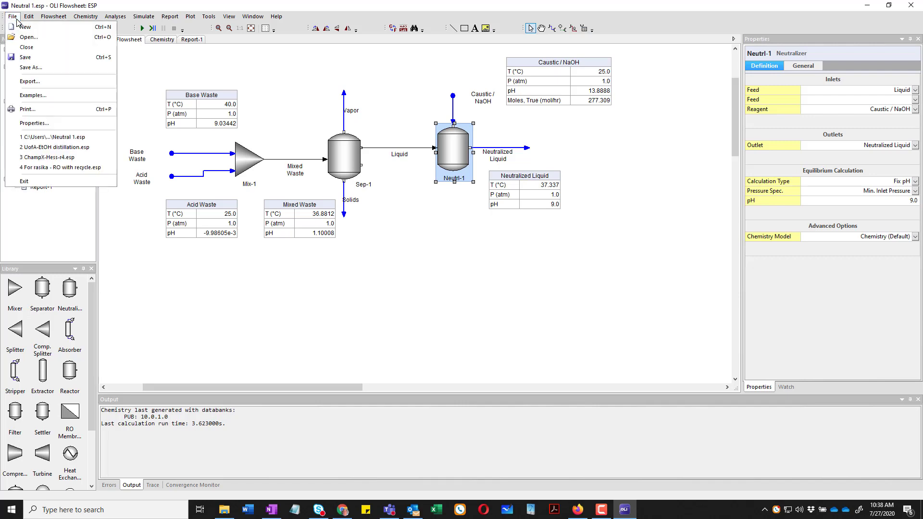
{"action": "left_click", "coordinate": [54, 68]}
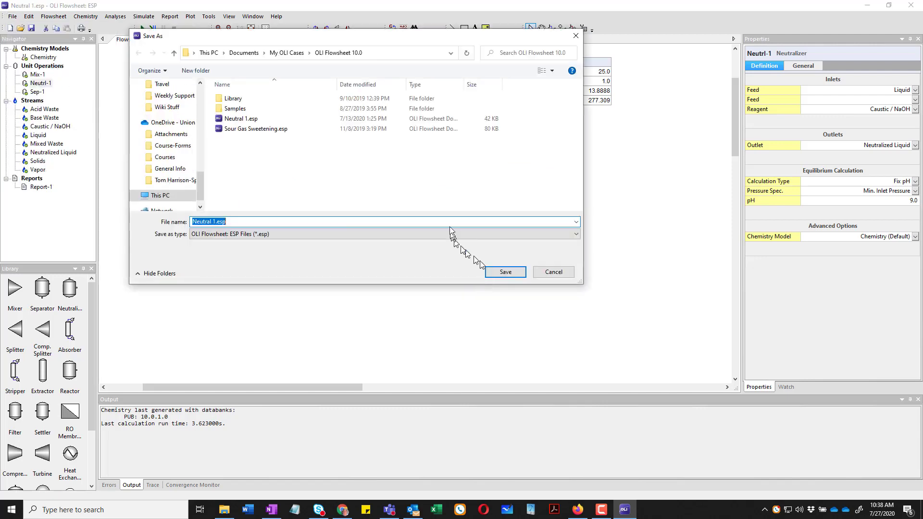
{"action": "left_click", "coordinate": [347, 222]}
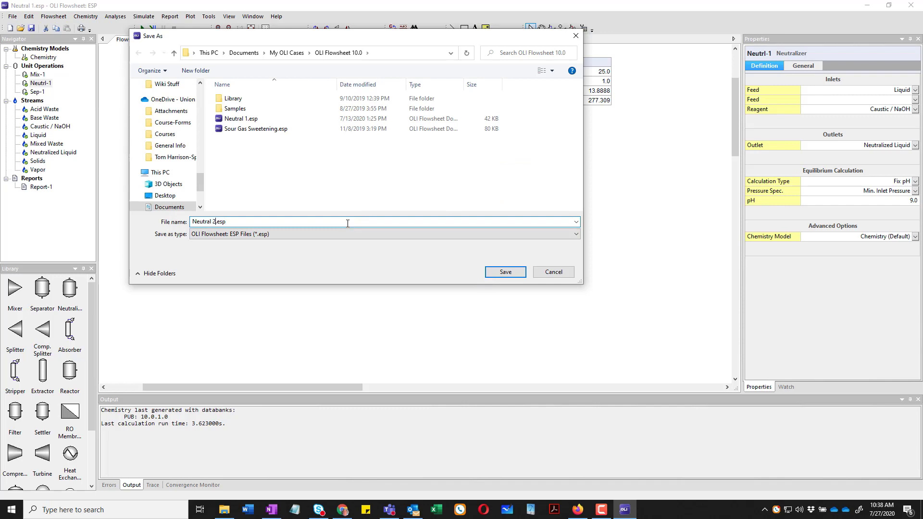
{"action": "type", "text": "2"}
{"action": "left_click", "coordinate": [512, 273]}
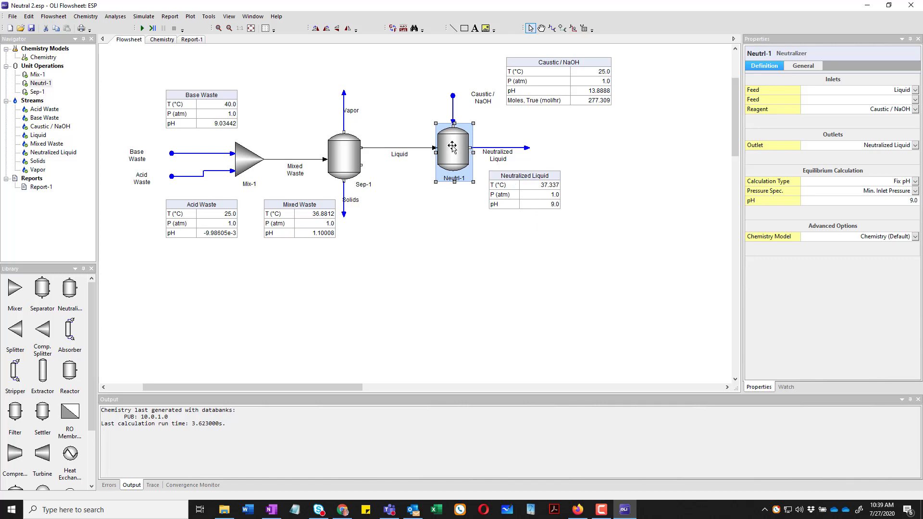
- Replace the neutralizer Neutrl-1 with a separator and connect the Liquid stream to its inlet
{"action": "key", "text": "Delete"}
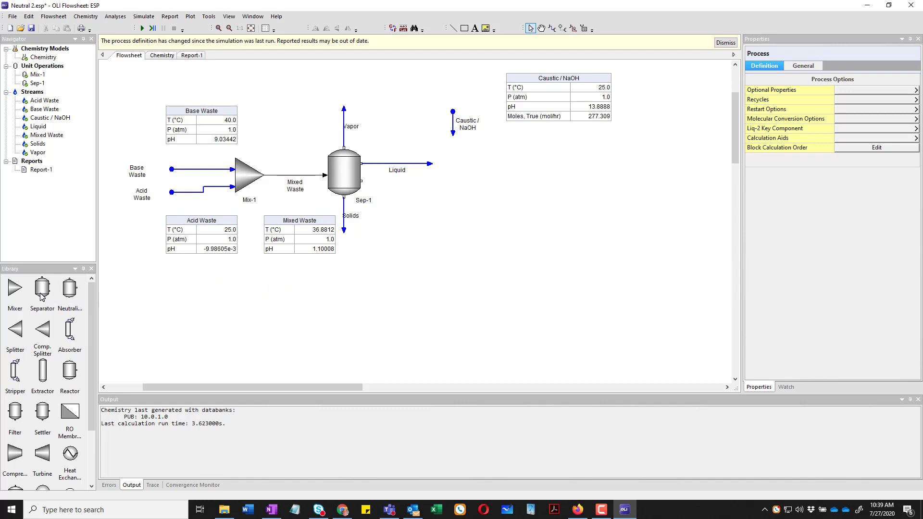
{"action": "left_click_drag", "start_coordinate": [42, 294], "coordinate": [462, 174]}
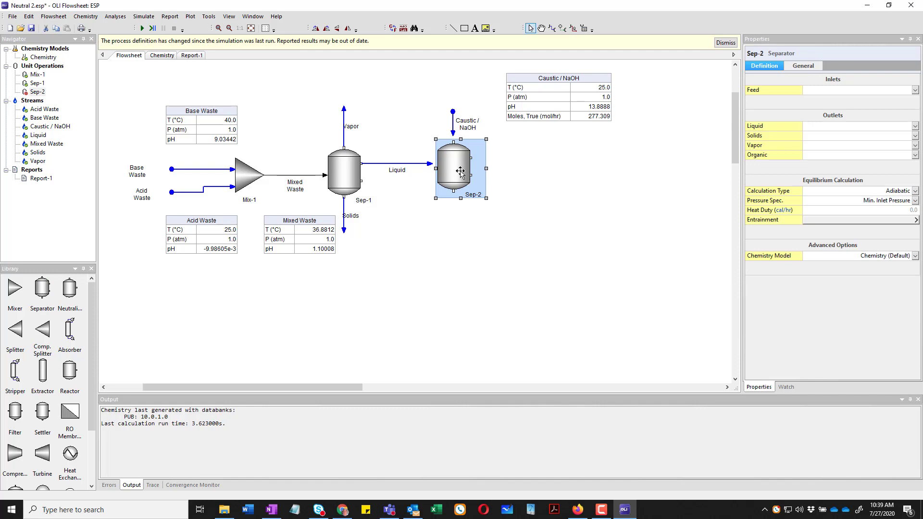
{"action": "left_click", "coordinate": [428, 164]}
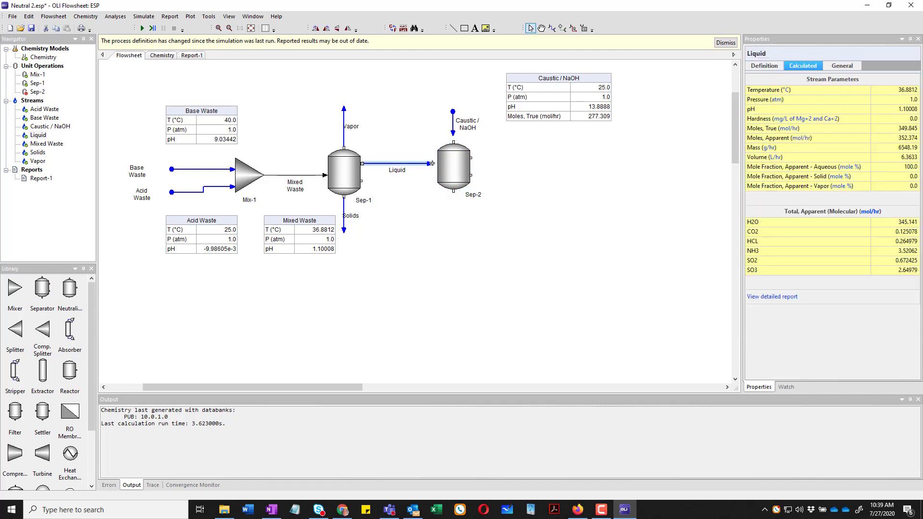
{"action": "left_click_drag", "start_coordinate": [432, 163], "coordinate": [436, 164]}
- Add a liquid outlet stream to the second separator and name it Neutalized Liquid
{"action": "left_click", "coordinate": [552, 28]}
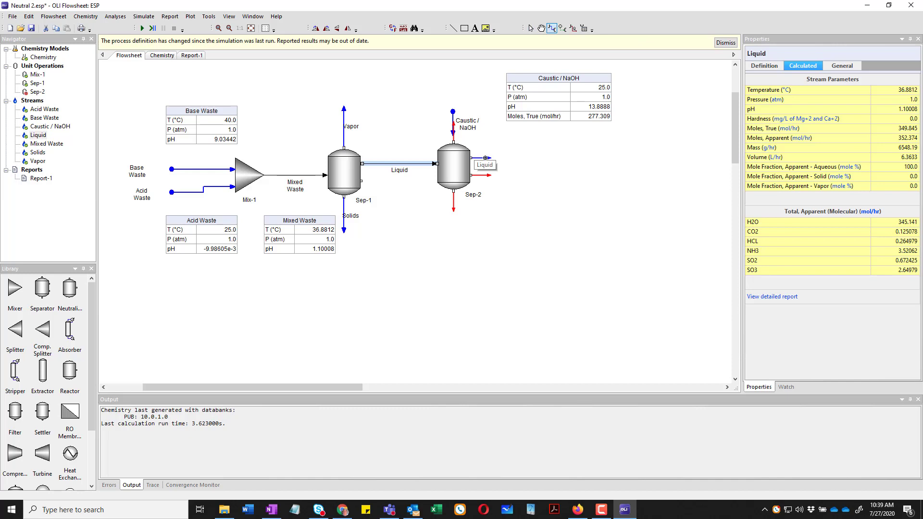
{"action": "left_click_drag", "start_coordinate": [486, 158], "coordinate": [546, 157]}
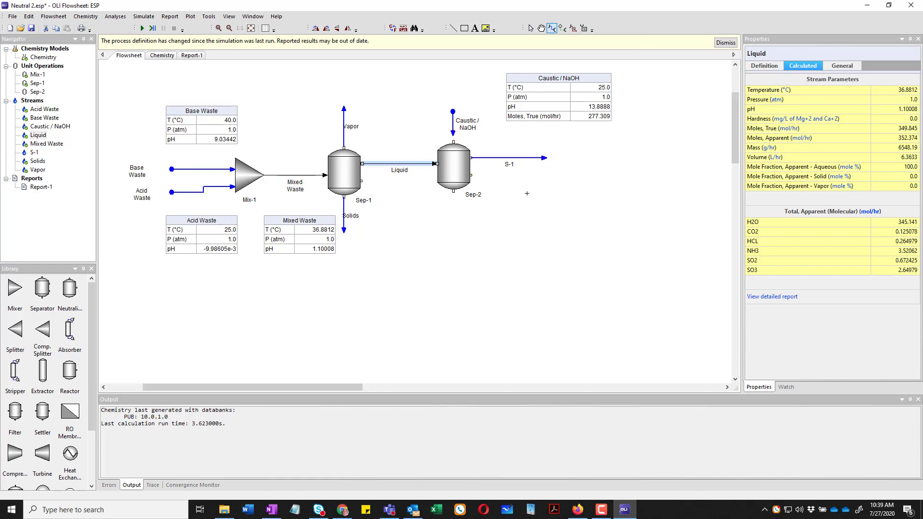
{"action": "key", "text": "Escape"}
{"action": "left_click", "coordinate": [511, 160]}
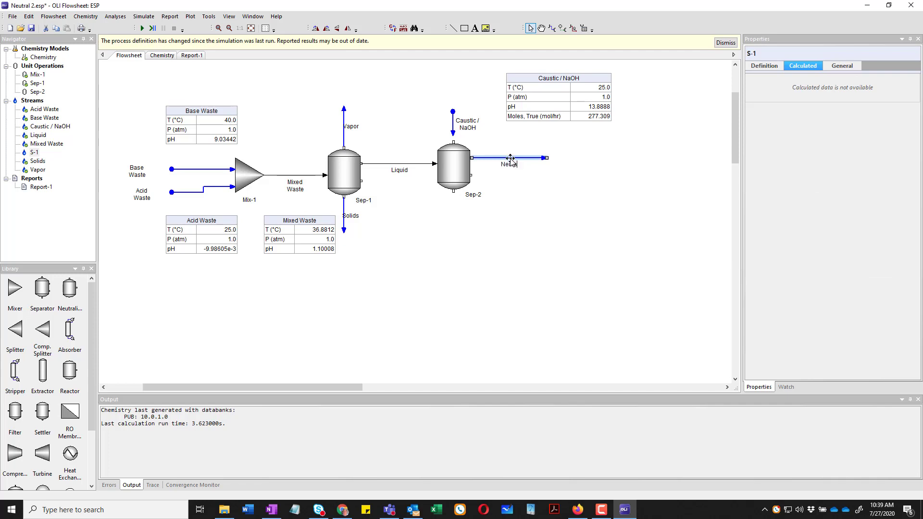
{"action": "type", "text": "Neutralized O"}
{"action": "key", "text": "BackSpace"}
{"action": "type", "text": "Liquid"}
{"action": "key", "text": "Return"}
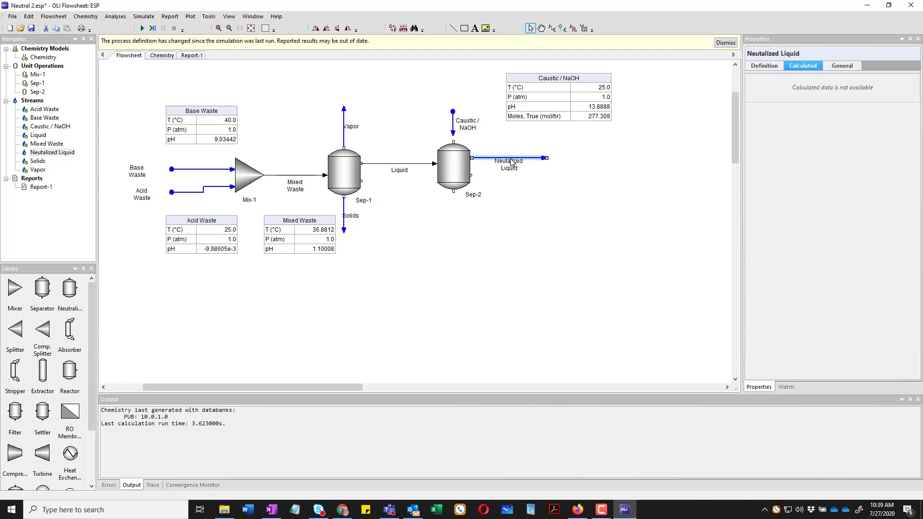
- Move the Caustic / NaOH stream and its label higher, clear of the second separator
{"action": "left_click", "coordinate": [453, 130]}
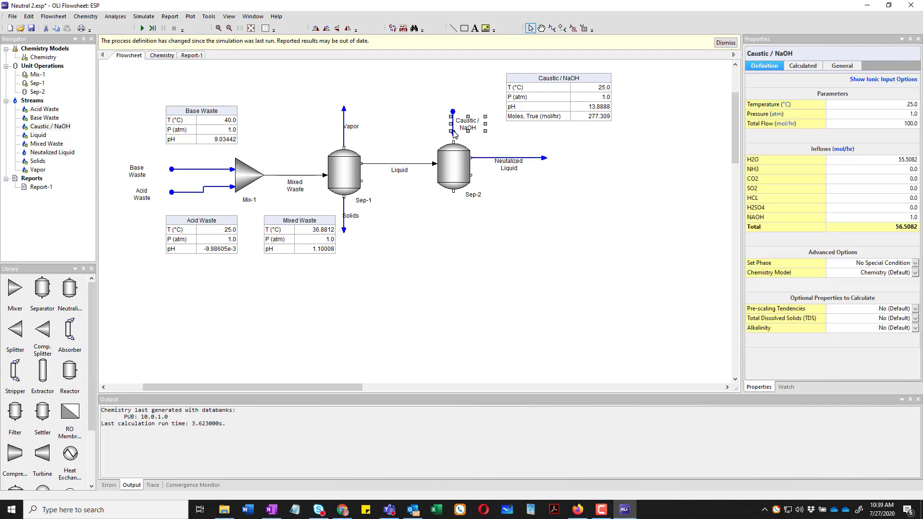
{"action": "left_click", "coordinate": [453, 112]}
{"action": "left_click_drag", "start_coordinate": [454, 128], "coordinate": [413, 99]}
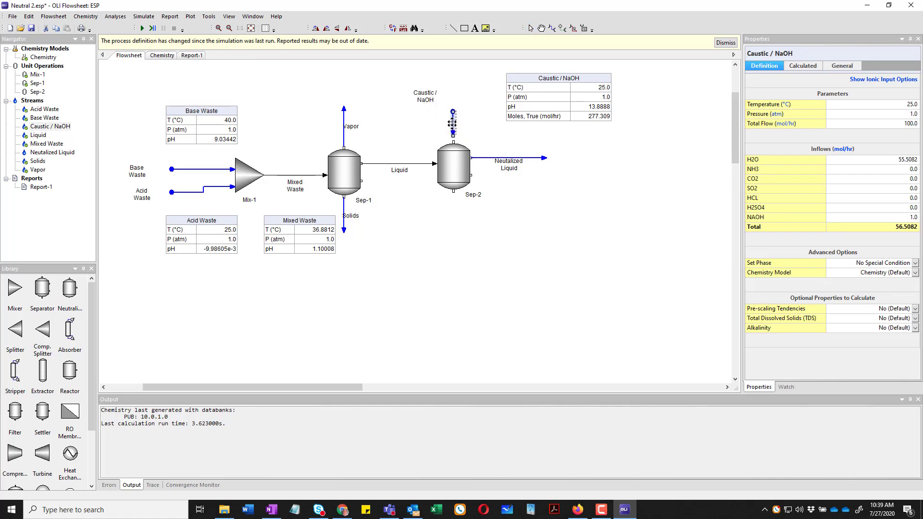
{"action": "left_click_drag", "start_coordinate": [453, 128], "coordinate": [455, 103]}
{"action": "left_click", "coordinate": [485, 137]}
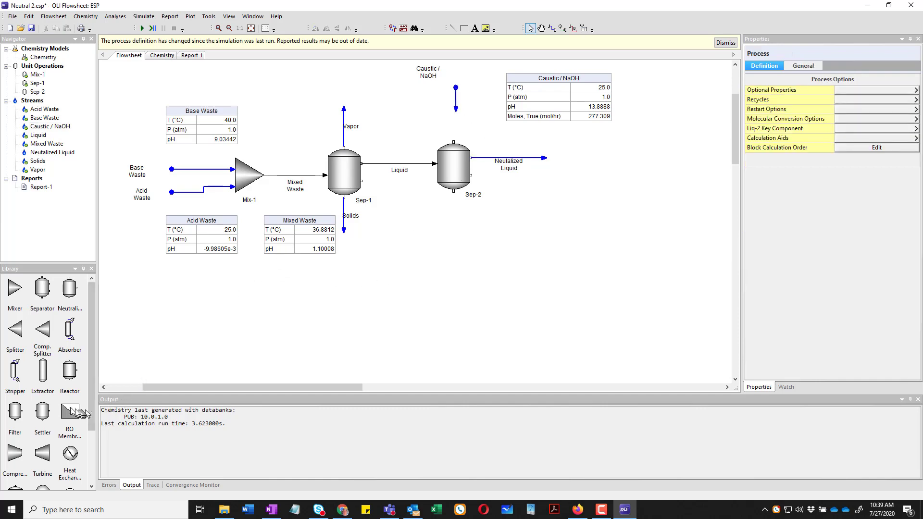
- Place a manipulator block above the Liquid stream and move the Caustic / NaOH callout below the second separator
{"action": "scroll", "coordinate": [46, 369], "scroll_direction": "down", "scroll_amount": 1}
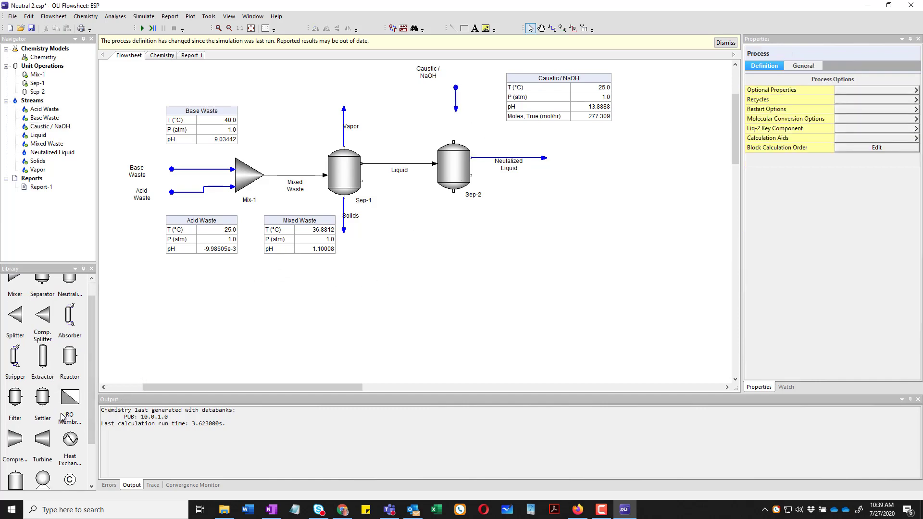
{"action": "scroll", "coordinate": [63, 422], "scroll_direction": "down", "scroll_amount": 3}
{"action": "left_click_drag", "start_coordinate": [43, 469], "coordinate": [426, 115]}
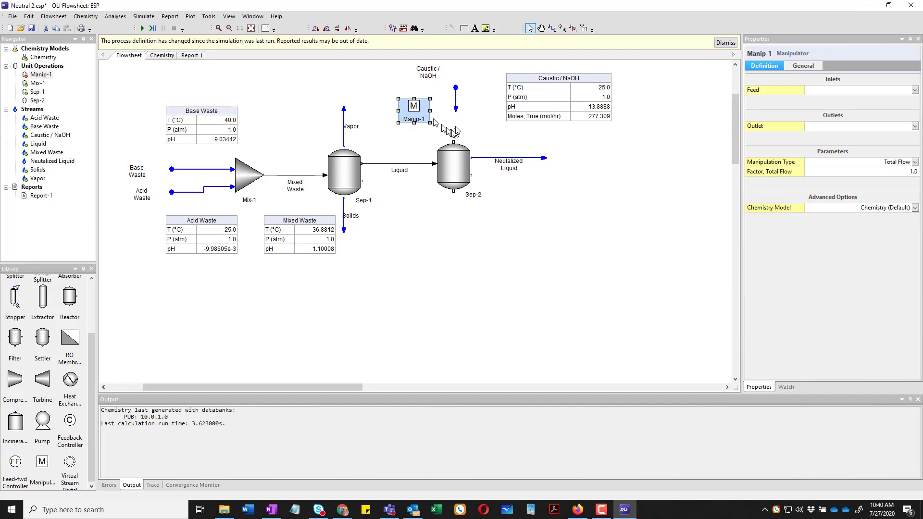
{"action": "left_click", "coordinate": [585, 81]}
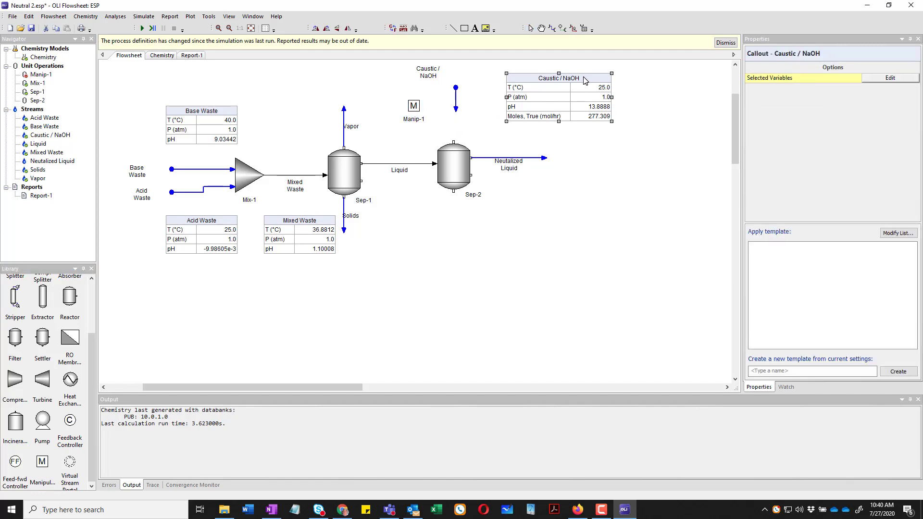
{"action": "left_click_drag", "start_coordinate": [584, 80], "coordinate": [493, 234]}
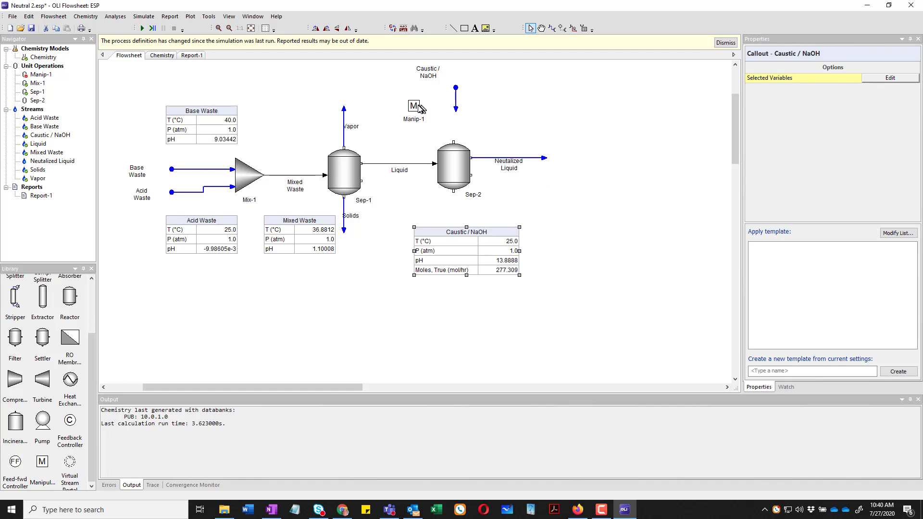
{"action": "left_click_drag", "start_coordinate": [416, 109], "coordinate": [417, 121]}
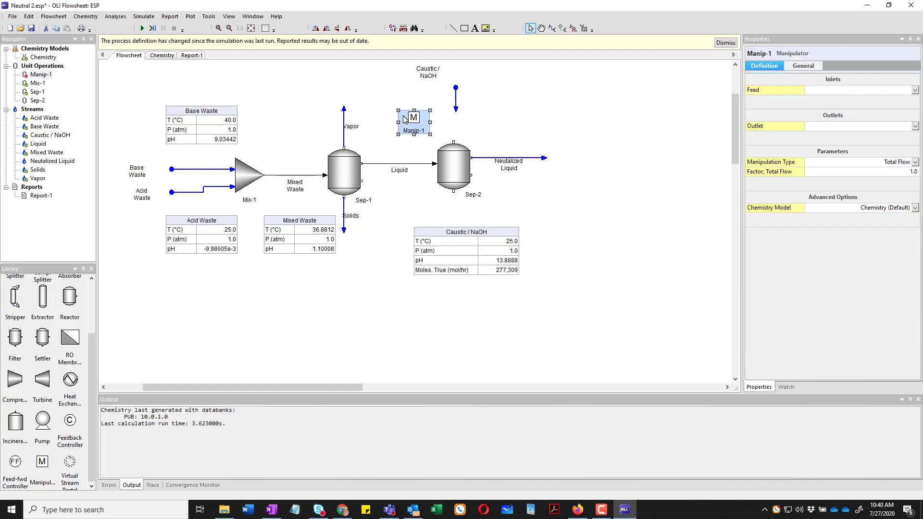
- Connect the Caustic / NaOH stream to the manipulator's inlet and reposition the stream's start point above it
{"action": "left_click", "coordinate": [456, 110]}
{"action": "left_click_drag", "start_coordinate": [455, 111], "coordinate": [408, 117]}
{"action": "left_click_drag", "start_coordinate": [456, 88], "coordinate": [391, 64]}
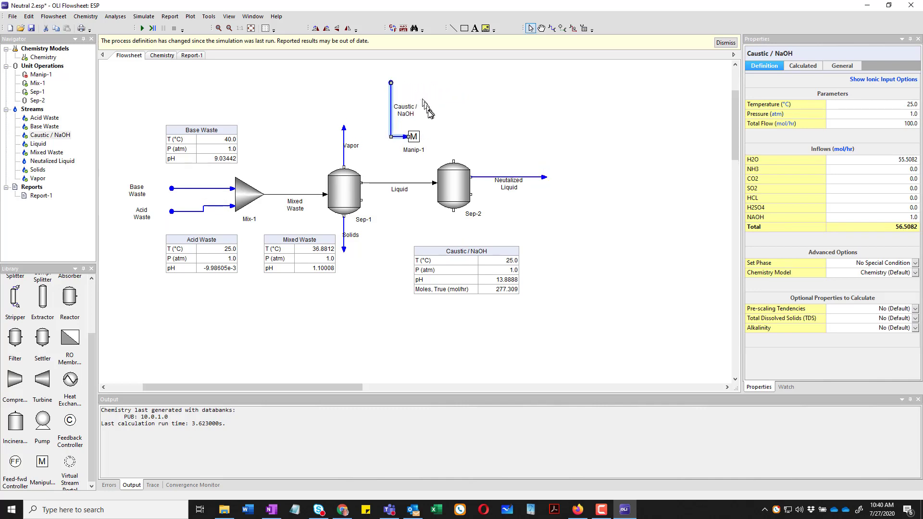
- Add a stream from the manipulator's outlet to the inlet of the second separator
{"action": "left_click", "coordinate": [552, 27]}
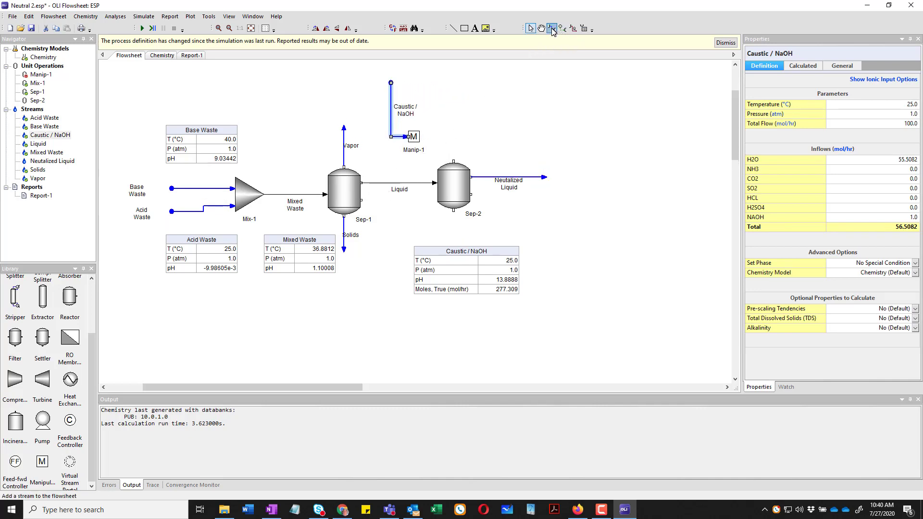
{"action": "left_click_drag", "start_coordinate": [436, 137], "coordinate": [429, 178]}
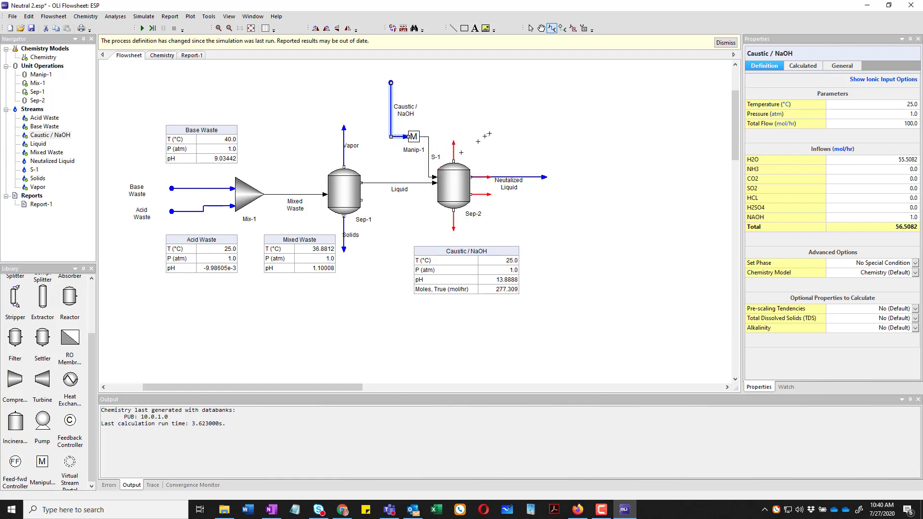
{"action": "key", "text": "Escape"}
- Rename the stream between the manipulator and Sep-2 as Adjusted Caustic and move its label above the separator
{"action": "left_click", "coordinate": [431, 159]}
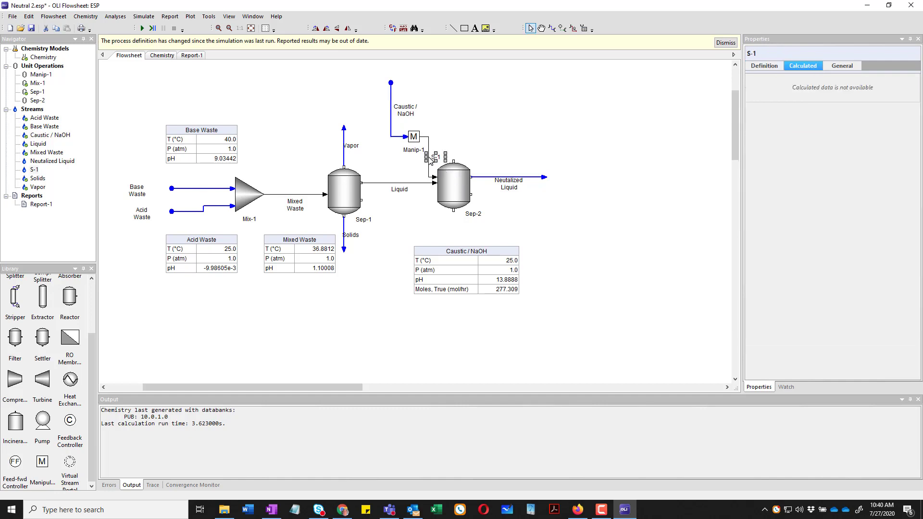
{"action": "double_click", "coordinate": [430, 159]}
{"action": "type", "text": "Adjustede"}
{"action": "key", "text": "BackSpace"}
{"action": "type", "text": "Caustic"}
{"action": "key", "text": "Return"}
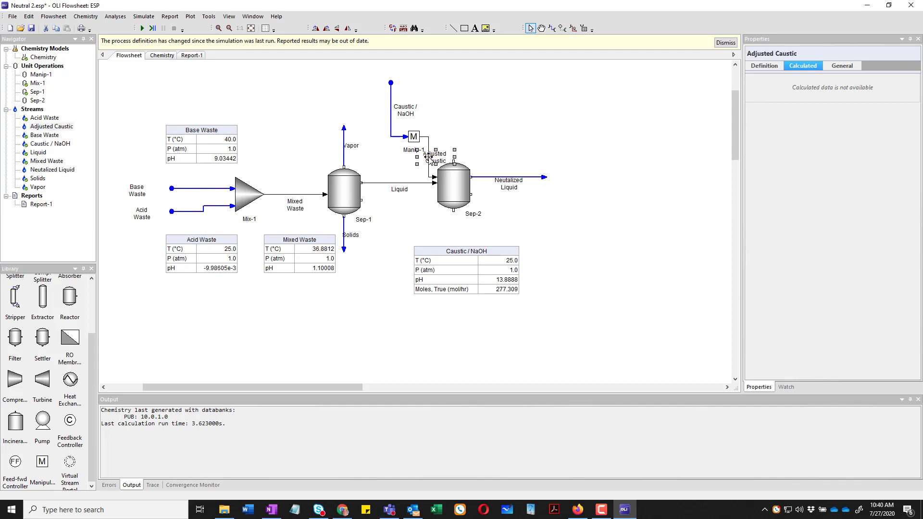
{"action": "left_click_drag", "start_coordinate": [434, 159], "coordinate": [455, 152]}
{"action": "left_click", "coordinate": [560, 225]}
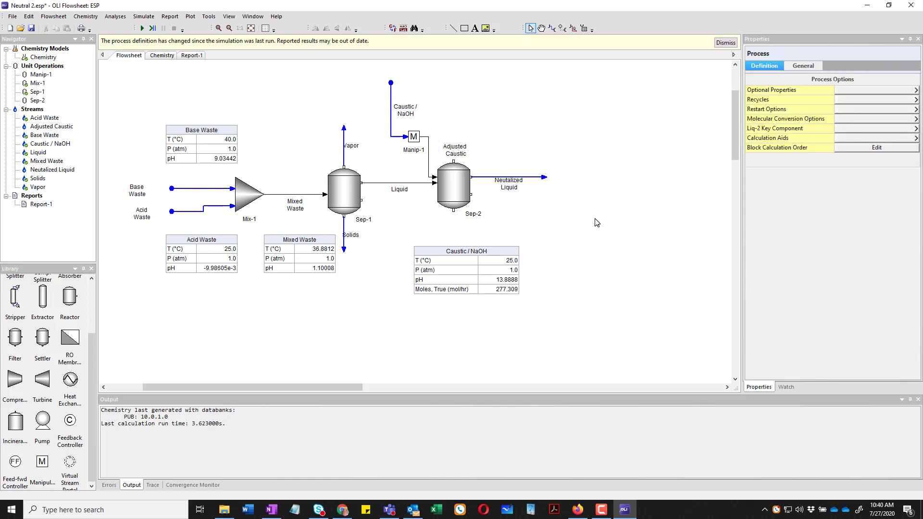
- Add a feedback controller above Sep-2, linking it from the Neutalized Liquid stream and to the manipulator, and adjust the Adjusted Caustic label's position
{"action": "left_click_drag", "start_coordinate": [69, 432], "coordinate": [518, 111]}
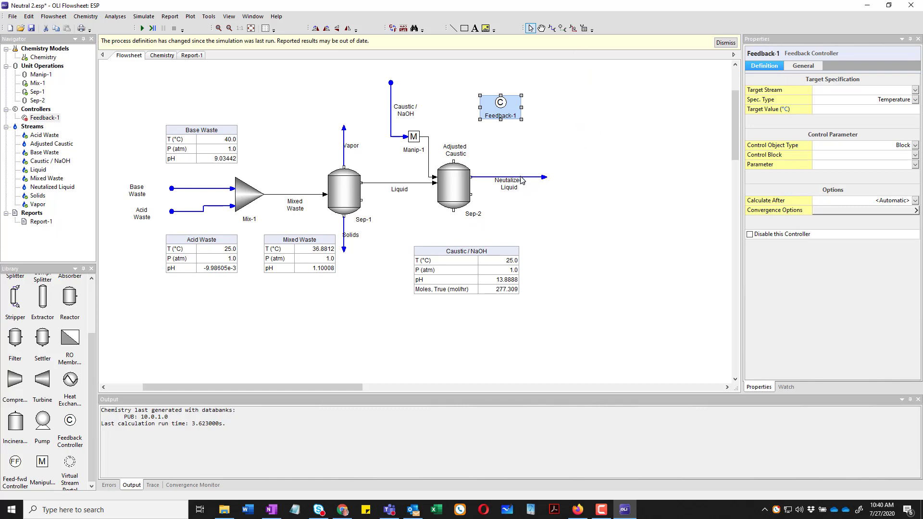
{"action": "left_click", "coordinate": [563, 28]}
{"action": "left_click_drag", "start_coordinate": [511, 176], "coordinate": [508, 103]}
{"action": "left_click_drag", "start_coordinate": [499, 104], "coordinate": [482, 104]}
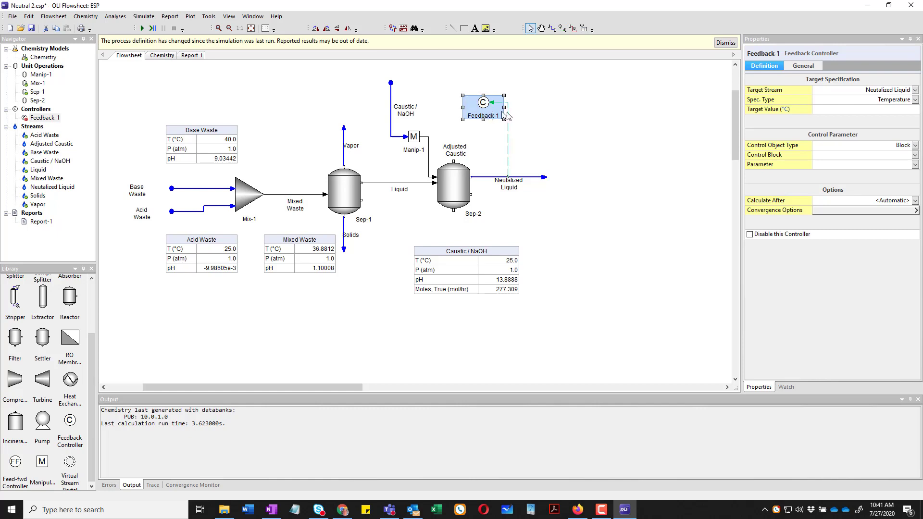
{"action": "left_click", "coordinate": [563, 28]}
{"action": "mouse_move", "coordinate": [462, 150]}
{"action": "left_mouse_down"}
{"action": "mouse_move", "coordinate": [446, 142]}
{"action": "mouse_move", "coordinate": [464, 142]}
{"action": "left_mouse_up"}
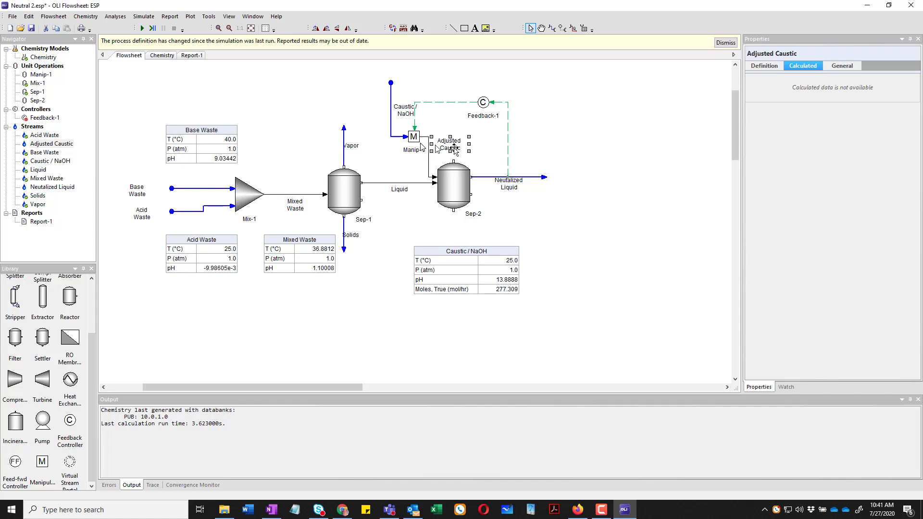
- Set the feedback controller's specification type to pH with a target value of 9
{"action": "left_click", "coordinate": [503, 115]}
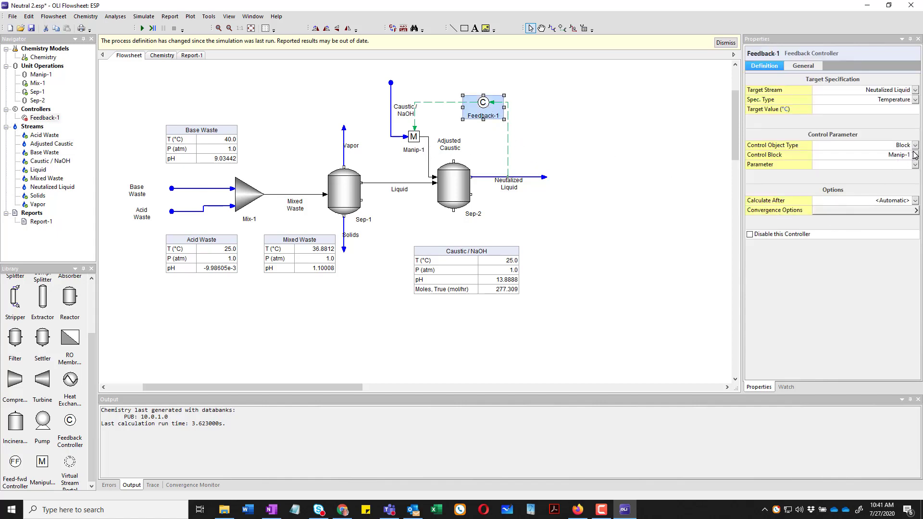
{"action": "left_click", "coordinate": [911, 114]}
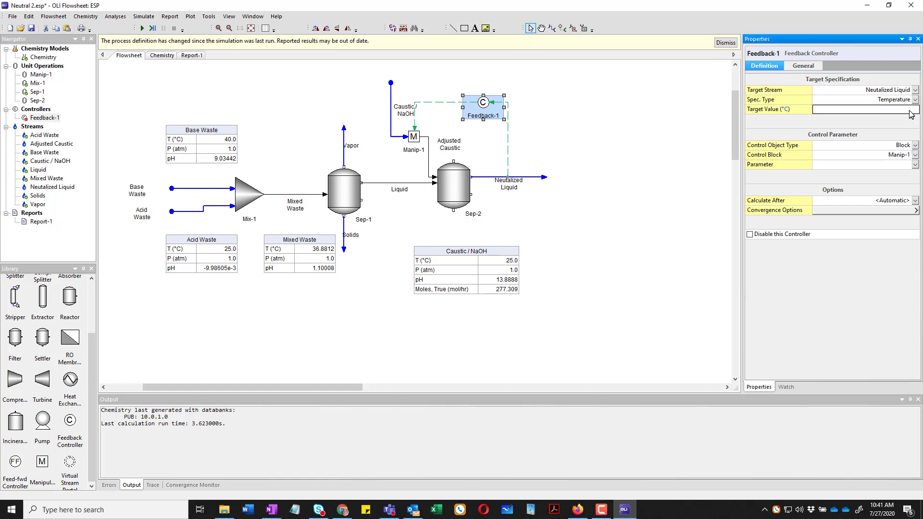
{"action": "left_click", "coordinate": [914, 101]}
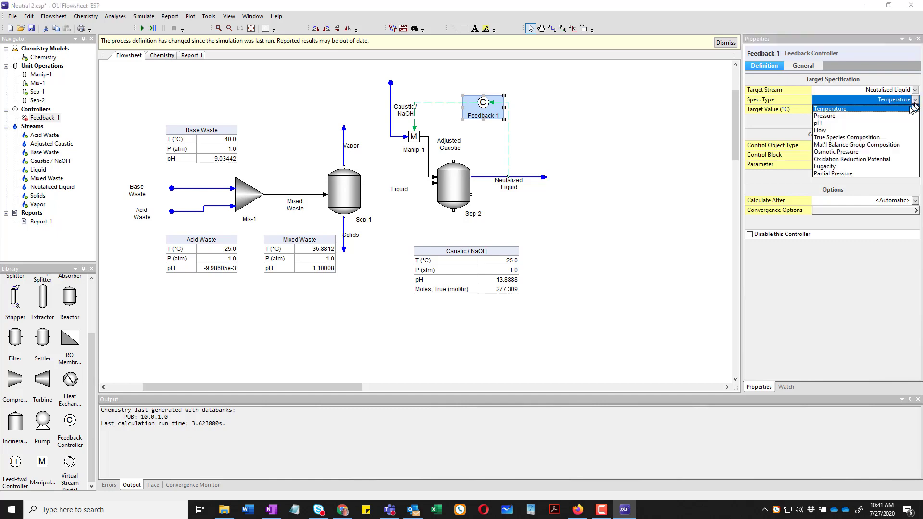
{"action": "left_click", "coordinate": [830, 124]}
{"action": "left_click", "coordinate": [881, 112]}
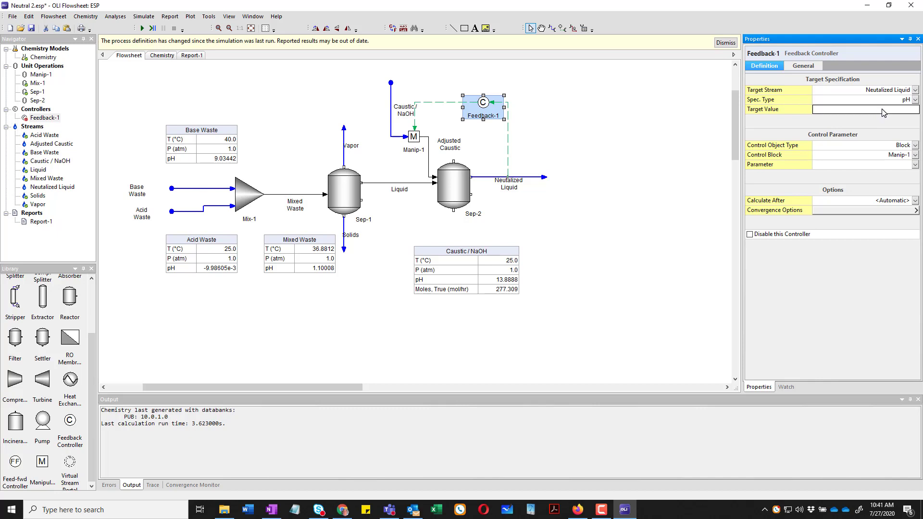
{"action": "type", "text": "9"}
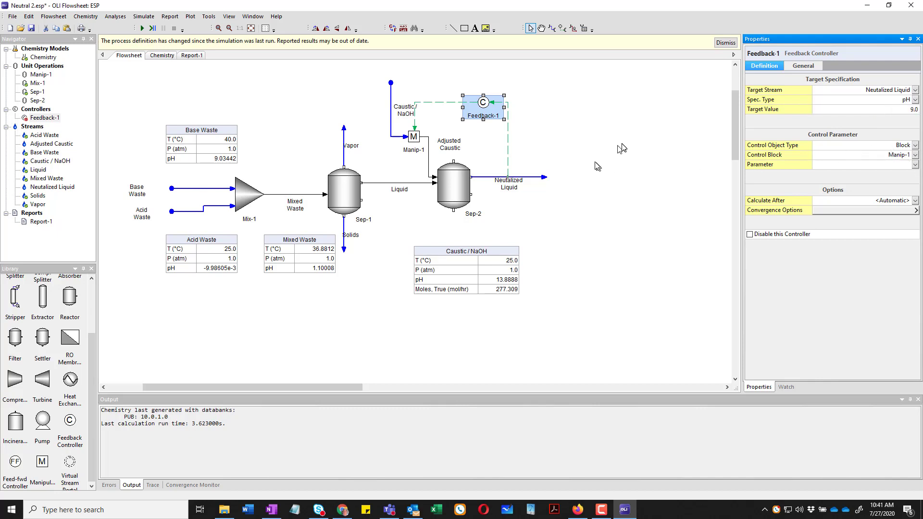
{"action": "left_click", "coordinate": [417, 164]}
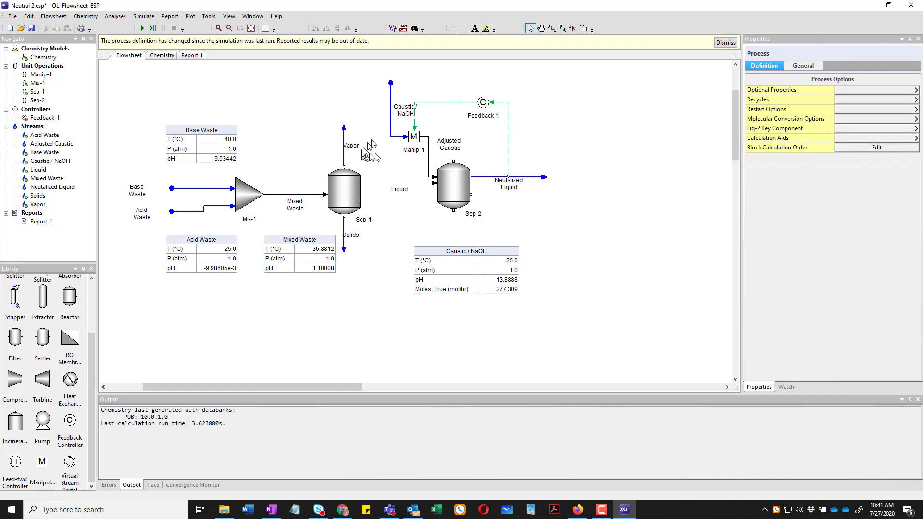
- Set the feedback controller's control parameter to Factor, Total Flow
{"action": "left_click", "coordinate": [484, 104]}
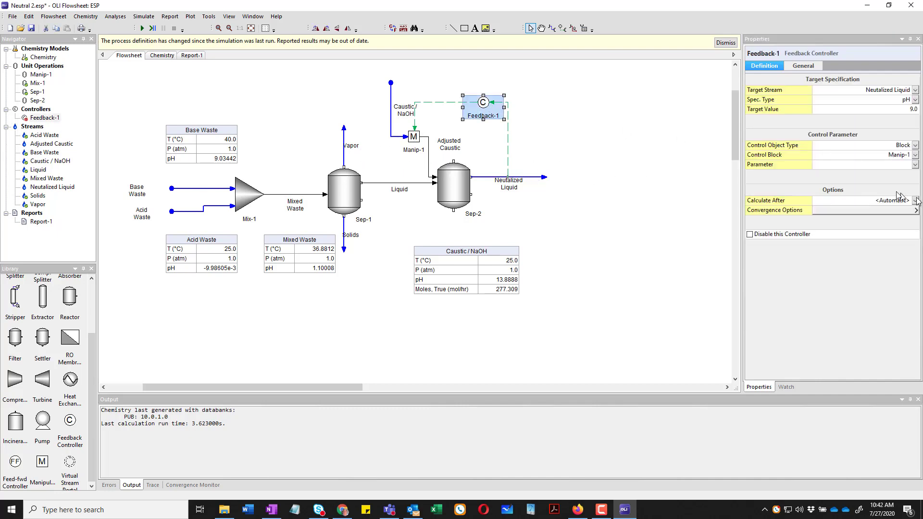
{"action": "left_click", "coordinate": [910, 165]}
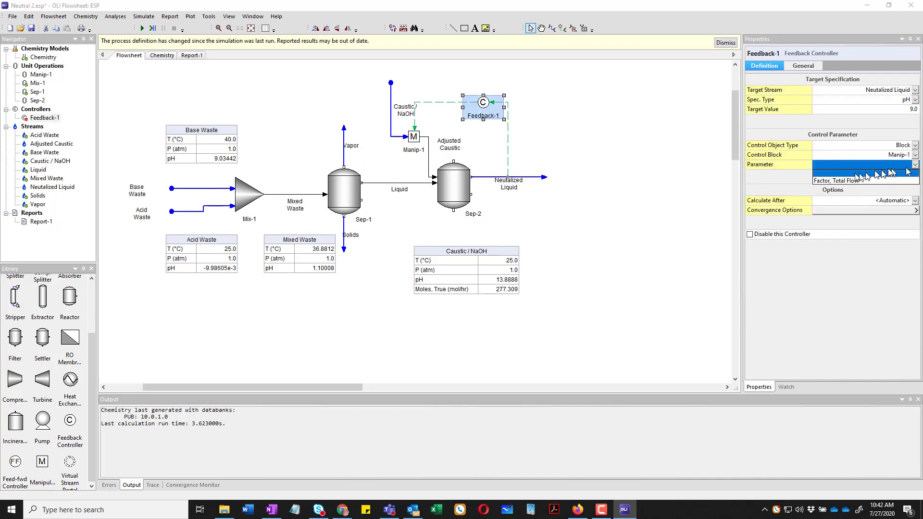
{"action": "left_click", "coordinate": [844, 181]}
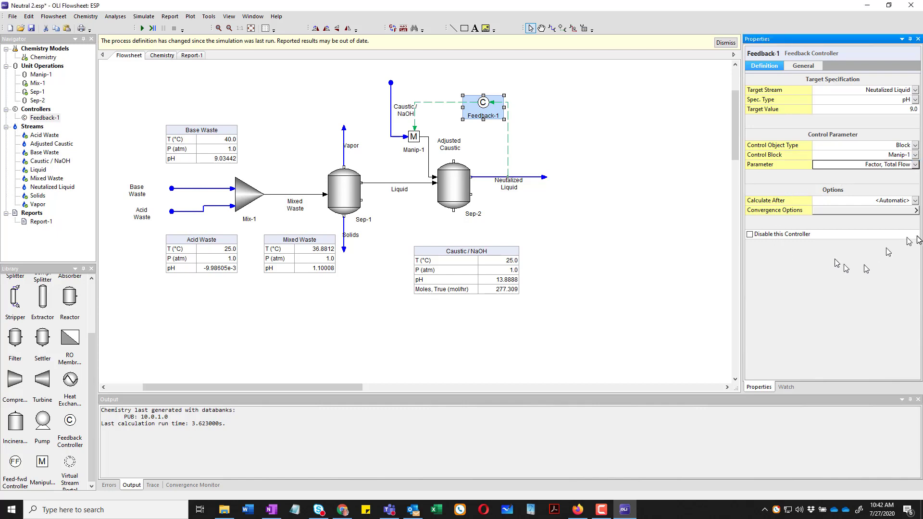
{"action": "left_click", "coordinate": [635, 254]}
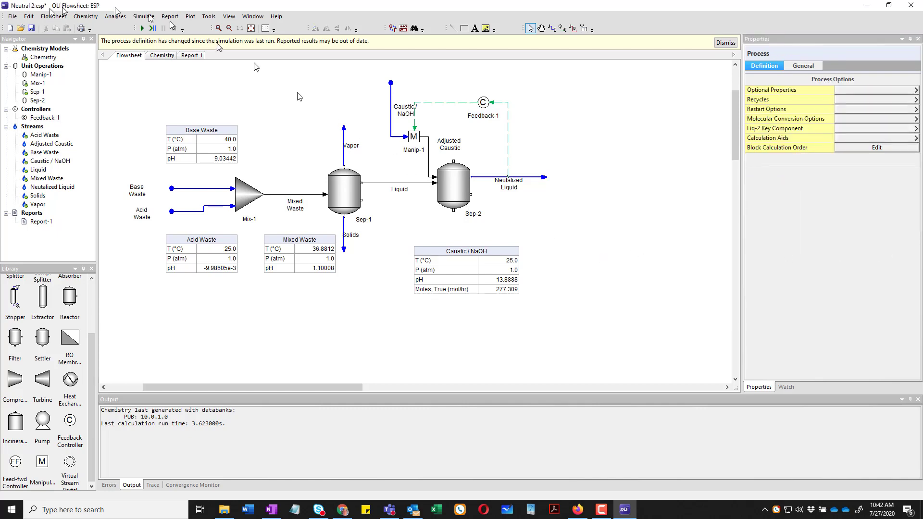
- Save the flowsheet and run the simulation, checking the Caustic / NaOH stream's callout and inflows
{"action": "left_click", "coordinate": [32, 28]}
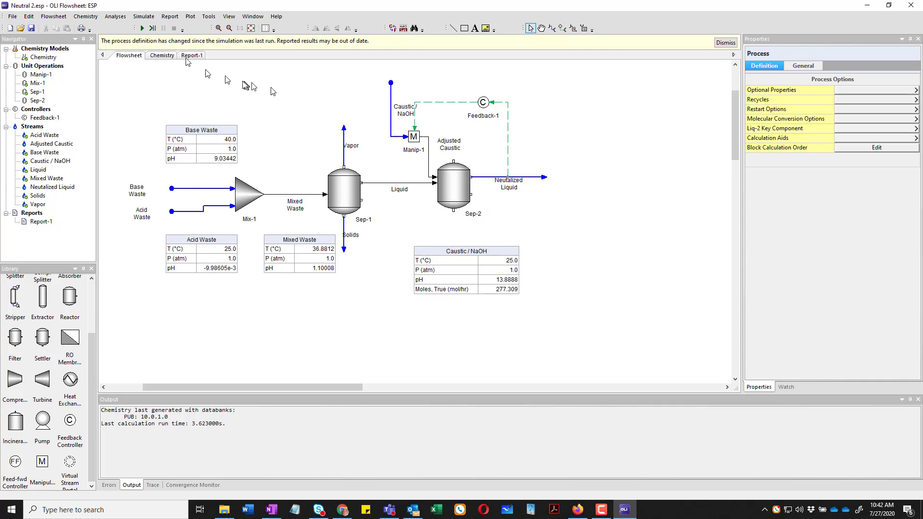
{"action": "left_click", "coordinate": [142, 29]}
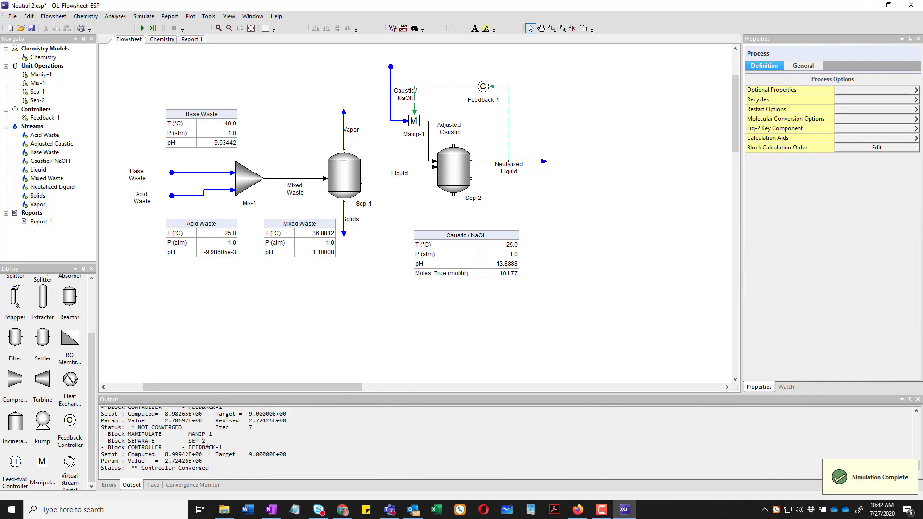
{"action": "left_click", "coordinate": [498, 277]}
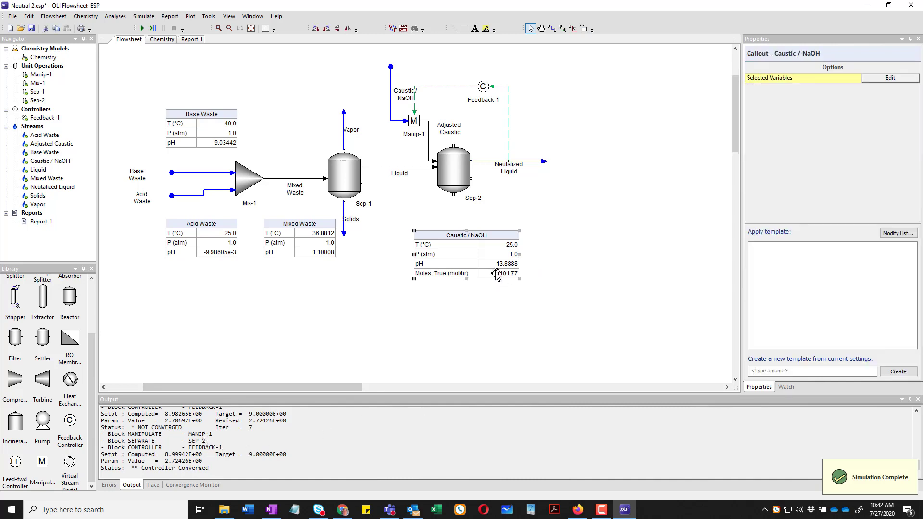
{"action": "left_click", "coordinate": [391, 121]}
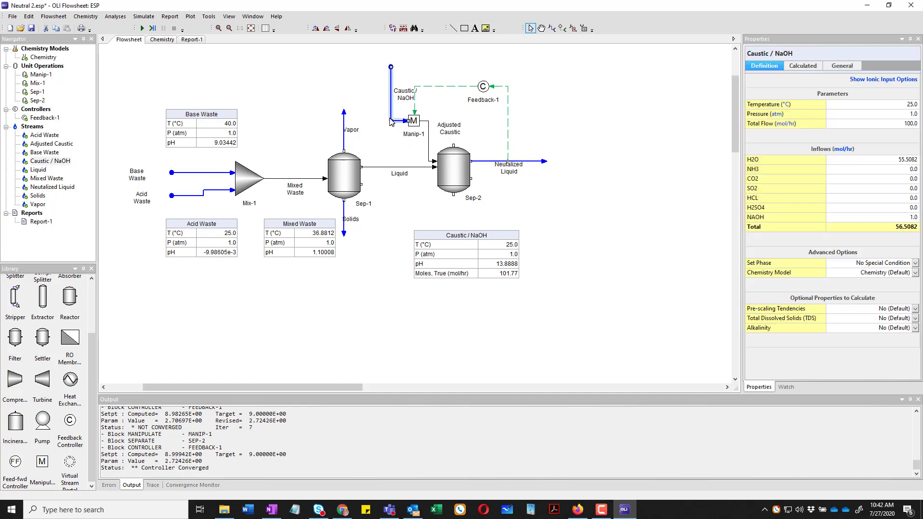
- Copy the Caustic / NaOH callout onto the Adjusted Caustic stream and place the new callout to the right of the feedback controller
{"action": "left_click", "coordinate": [474, 248]}
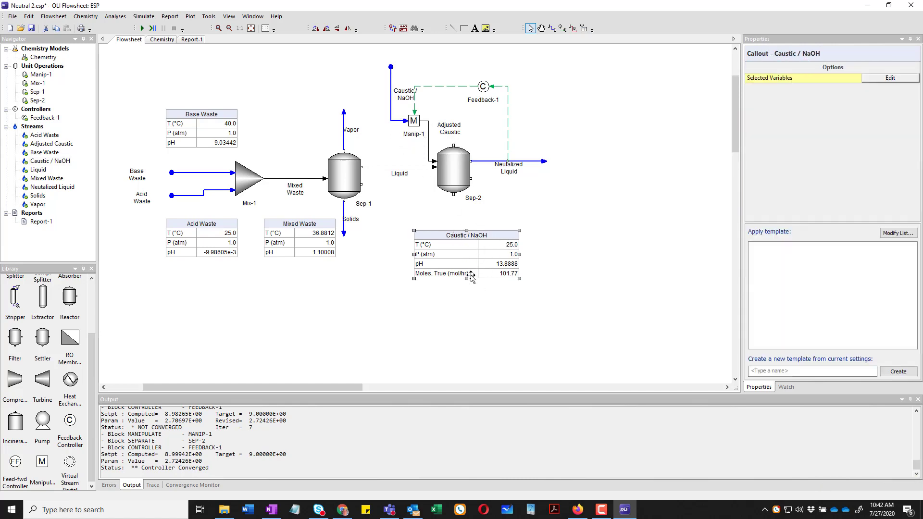
{"action": "right_click", "coordinate": [474, 253]}
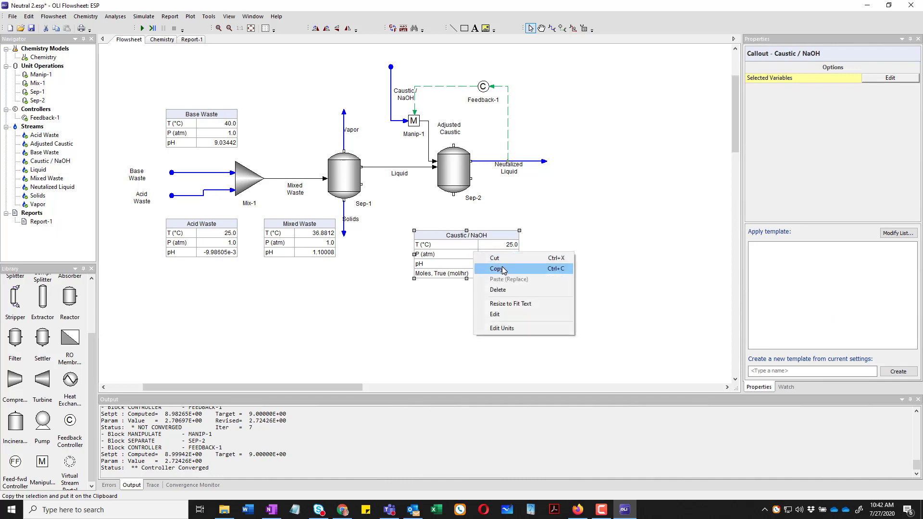
{"action": "left_click", "coordinate": [500, 269]}
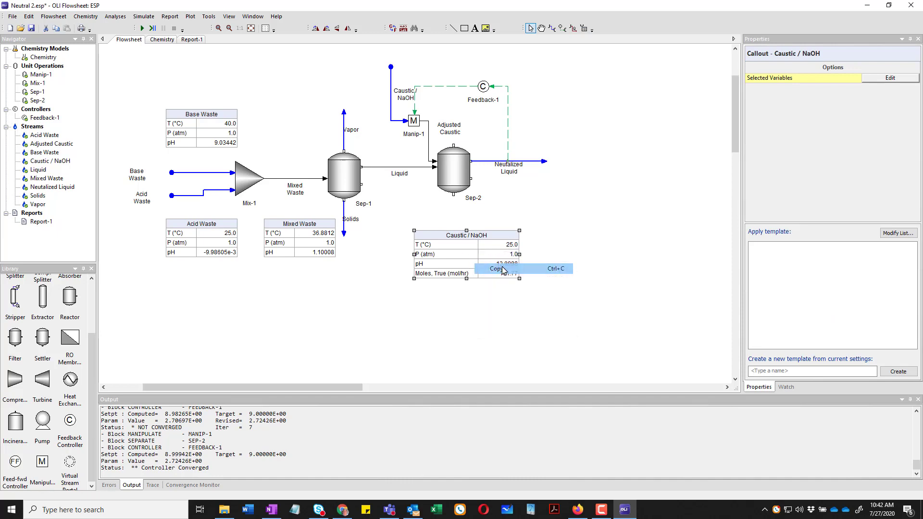
{"action": "left_click", "coordinate": [431, 147]}
{"action": "right_click", "coordinate": [431, 147]}
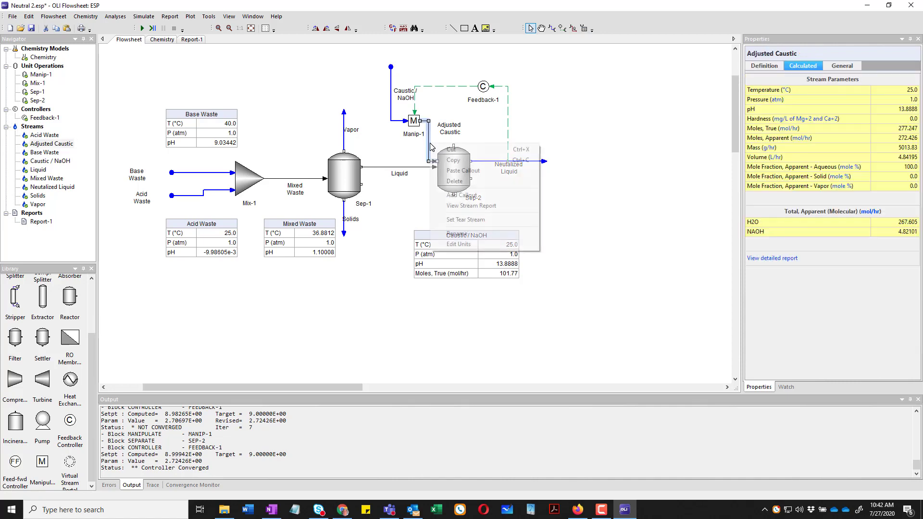
{"action": "left_click", "coordinate": [463, 170]}
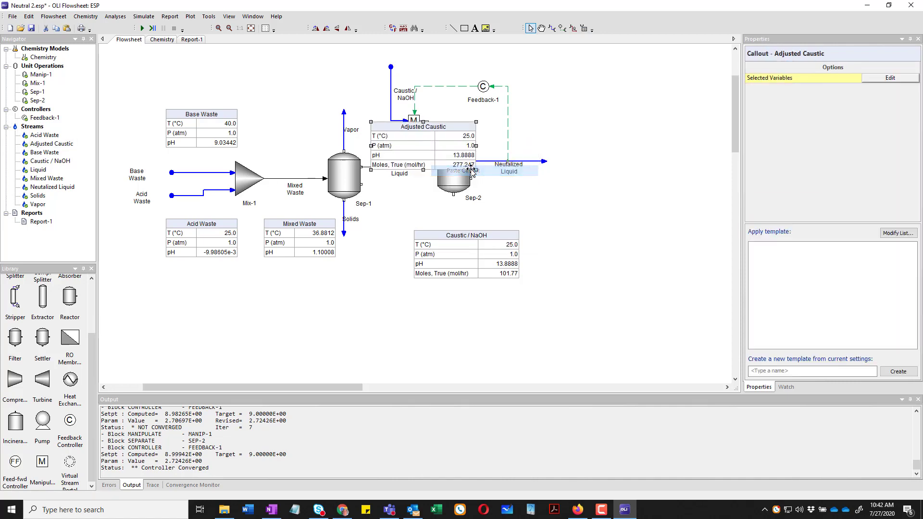
{"action": "left_click_drag", "start_coordinate": [448, 126], "coordinate": [607, 102]}
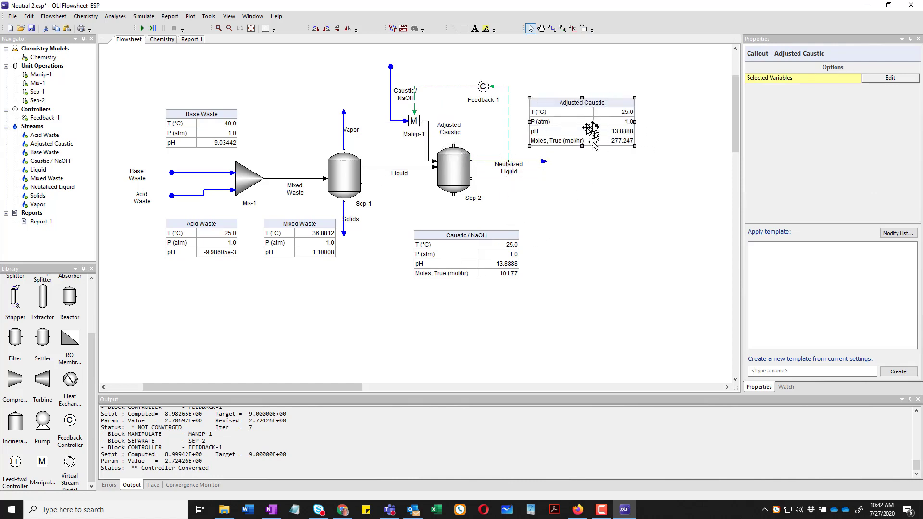
- Copy the Adjusted Caustic callout onto the Neutalized Liquid stream and place the new callout below that stream's outlet end
{"action": "right_click", "coordinate": [532, 163]}
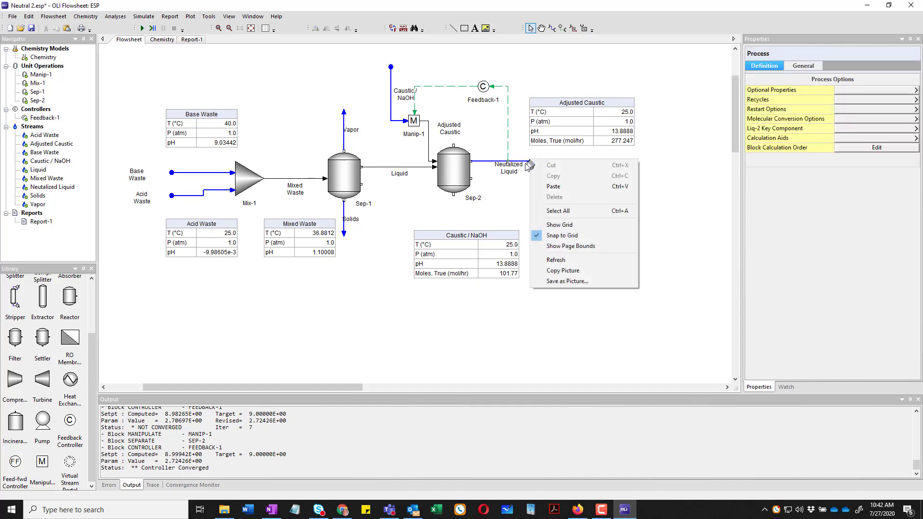
{"action": "right_click", "coordinate": [591, 122]}
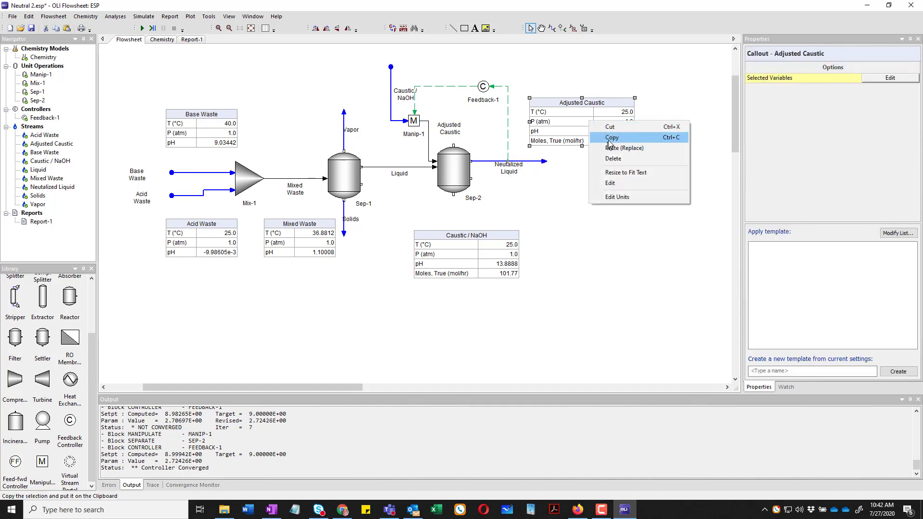
{"action": "left_click", "coordinate": [610, 138]}
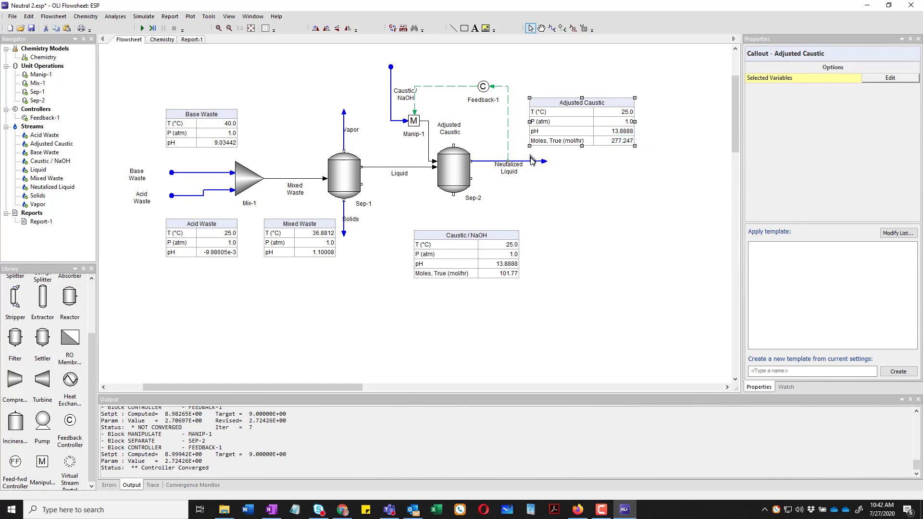
{"action": "left_click", "coordinate": [532, 162]}
{"action": "right_click", "coordinate": [532, 163]}
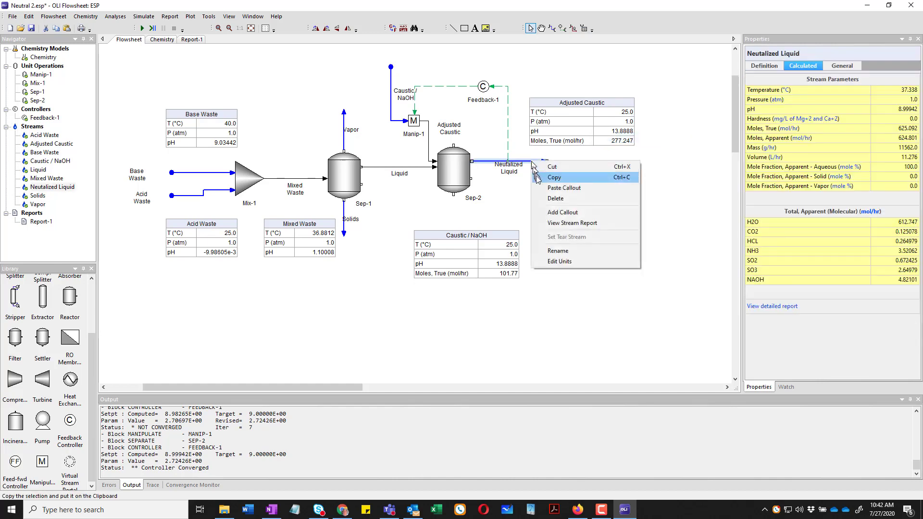
{"action": "left_click", "coordinate": [563, 188]}
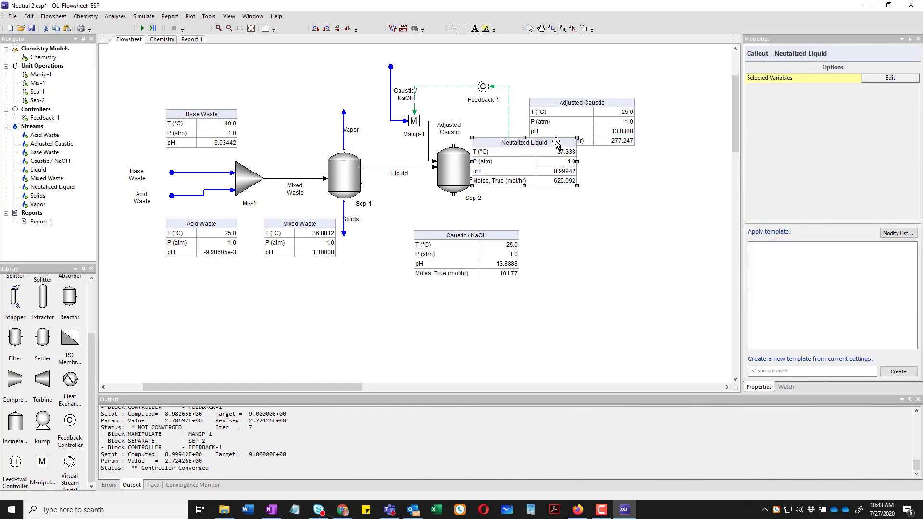
{"action": "left_click_drag", "start_coordinate": [560, 142], "coordinate": [630, 200]}
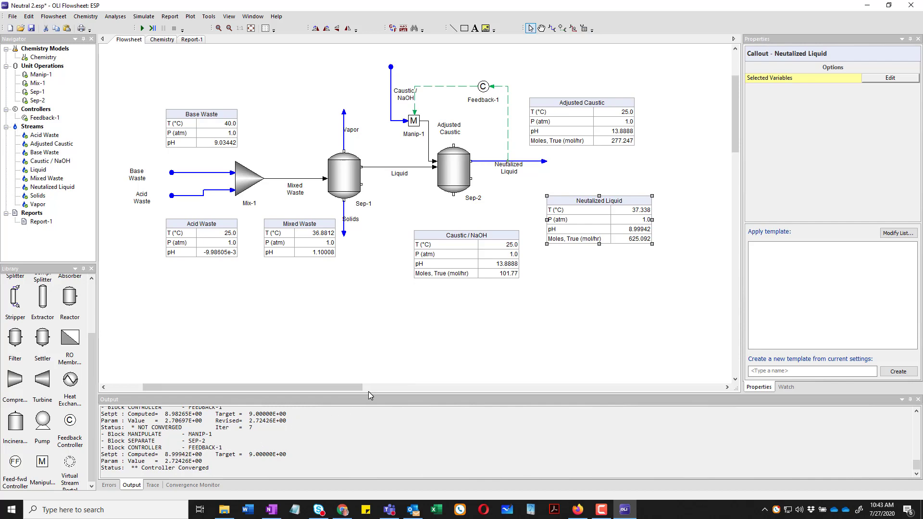
- Enlarge the calculation output and examine the order of inlet stream and block computations against the mixer and separators in the flowsheet
{"action": "left_click_drag", "start_coordinate": [368, 393], "coordinate": [372, 310]}
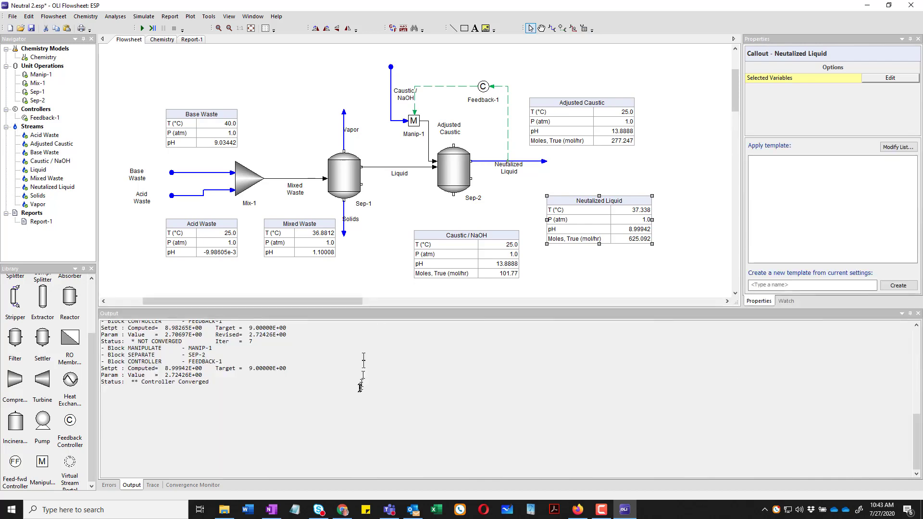
{"action": "scroll", "coordinate": [315, 387], "scroll_direction": "up", "scroll_amount": 10}
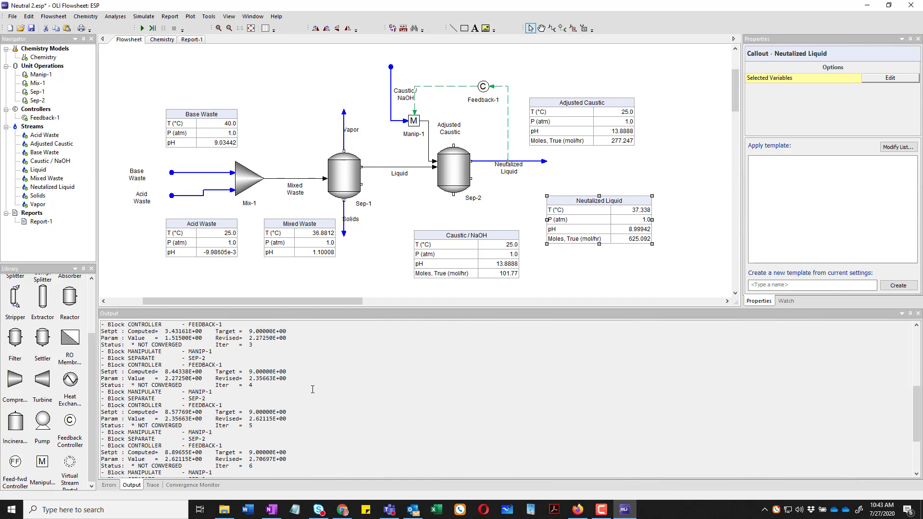
{"action": "scroll", "coordinate": [312, 389], "scroll_direction": "up", "scroll_amount": 6}
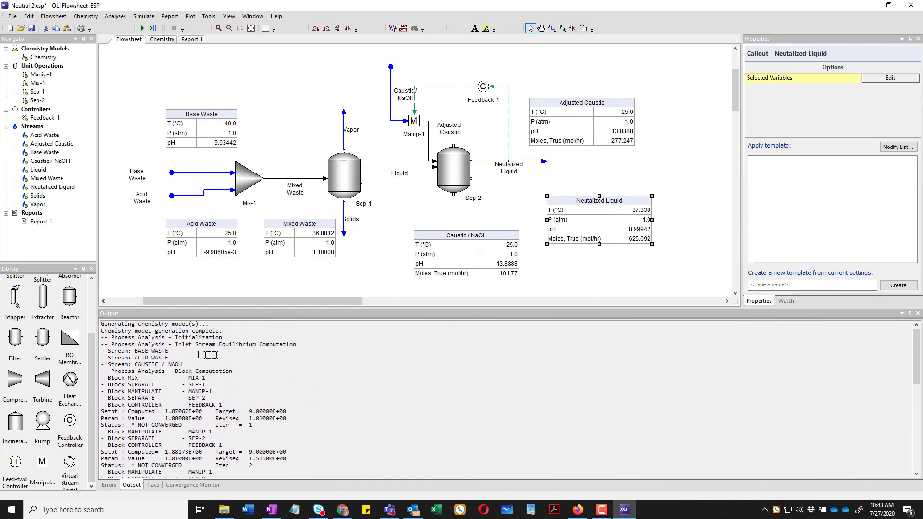
{"action": "left_click_drag", "start_coordinate": [196, 363], "coordinate": [100, 349]}
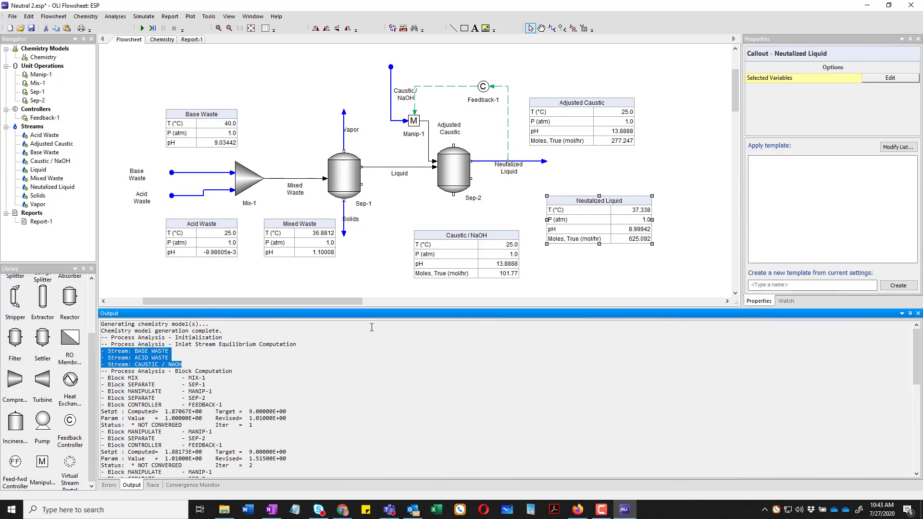
{"action": "left_click", "coordinate": [258, 176]}
{"action": "left_click", "coordinate": [352, 185]}
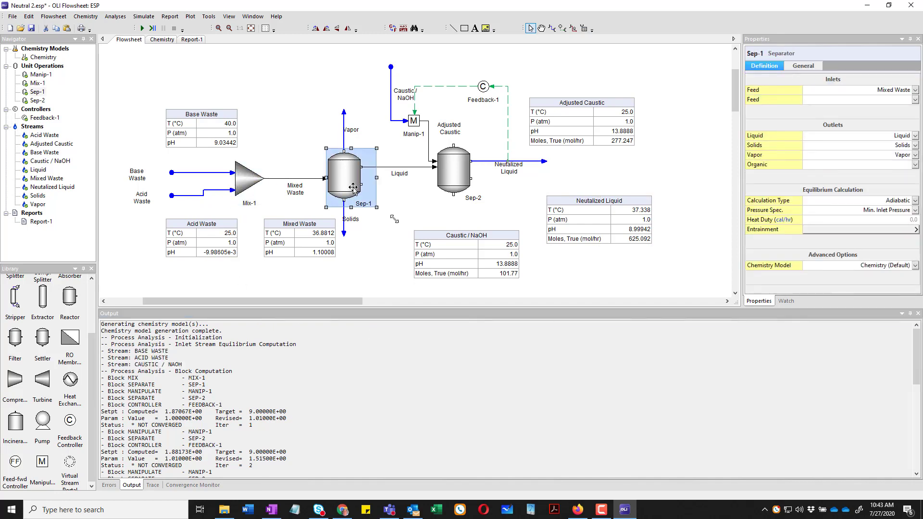
{"action": "left_click", "coordinate": [466, 172]}
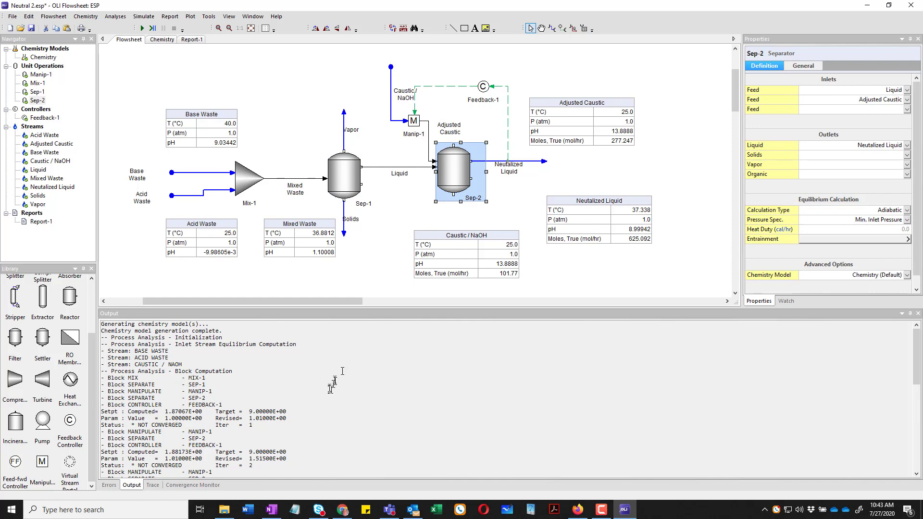
- Examine the Feedback-1 iterations in the output, comparing computed pH, target and flow factor, and check the Neutalized Liquid callout
{"action": "scroll", "coordinate": [297, 409], "scroll_direction": "down", "scroll_amount": 1}
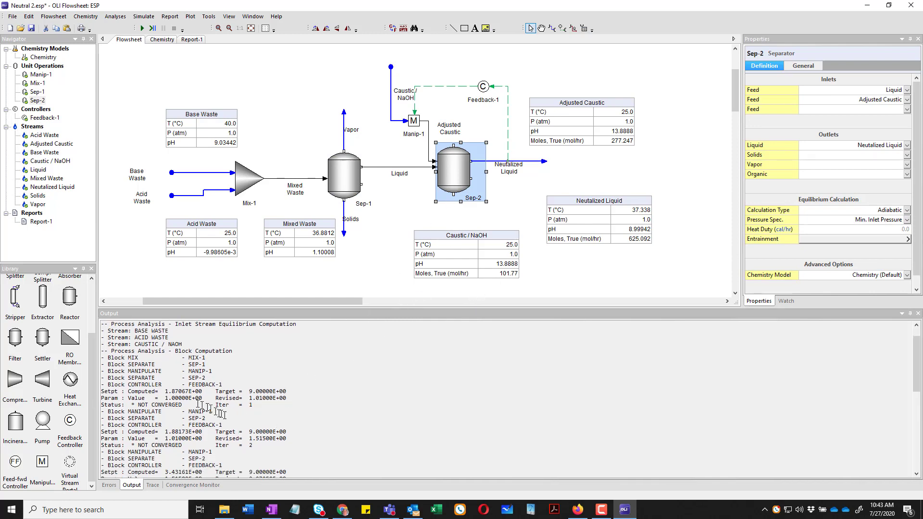
{"action": "left_click_drag", "start_coordinate": [206, 390], "coordinate": [160, 392]}
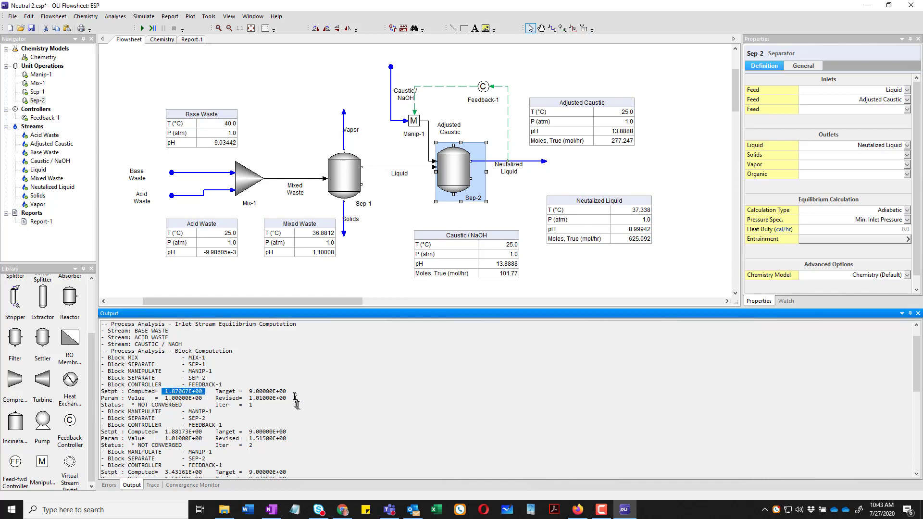
{"action": "left_click_drag", "start_coordinate": [295, 392], "coordinate": [253, 393]}
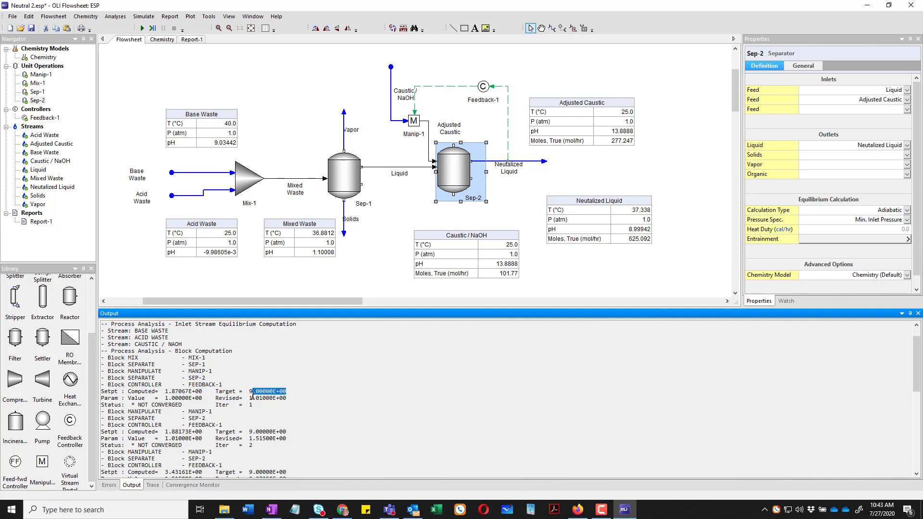
{"action": "scroll", "coordinate": [282, 424], "scroll_direction": "down", "scroll_amount": 2}
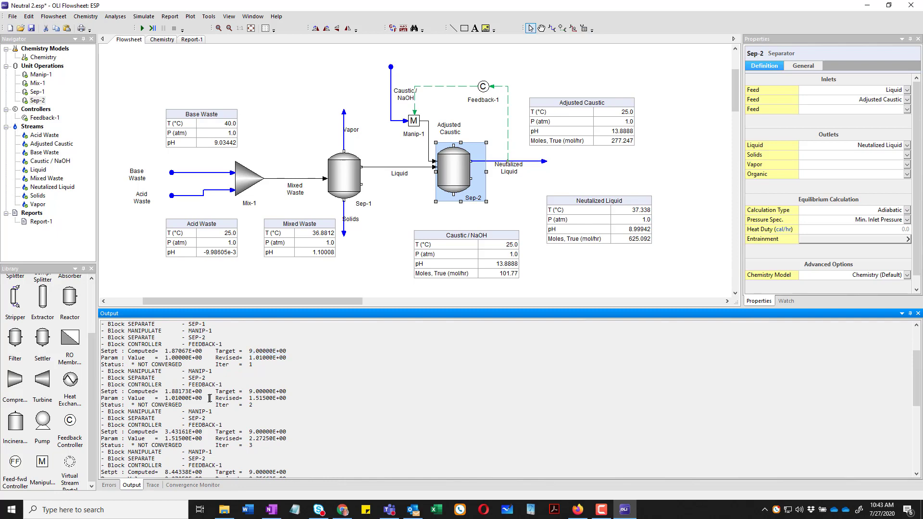
{"action": "left_click_drag", "start_coordinate": [210, 398], "coordinate": [165, 398]}
{"action": "scroll", "coordinate": [324, 410], "scroll_direction": "down", "scroll_amount": 2}
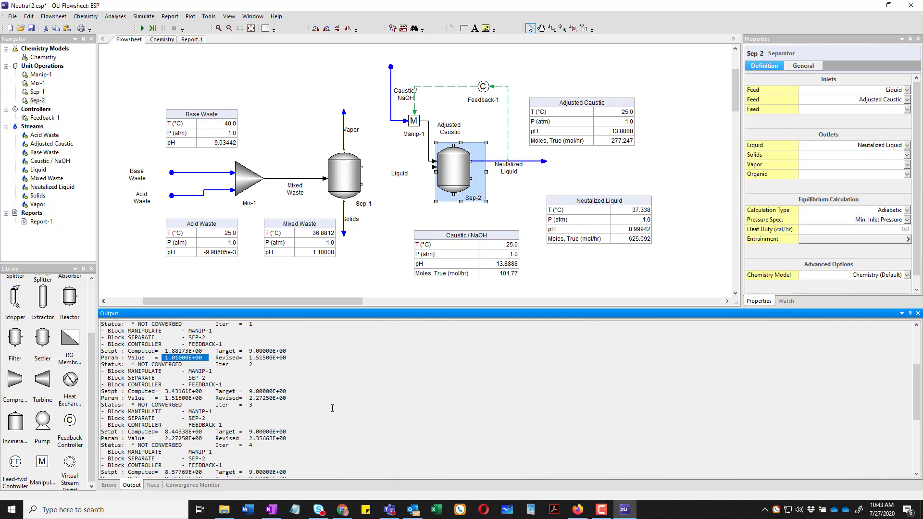
{"action": "scroll", "coordinate": [332, 408], "scroll_direction": "down", "scroll_amount": 7}
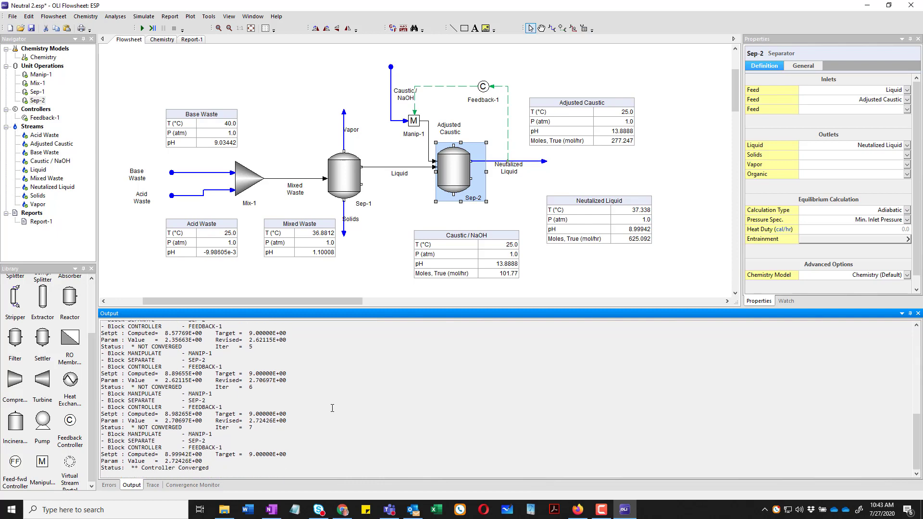
{"action": "left_click_drag", "start_coordinate": [289, 459], "coordinate": [240, 461]}
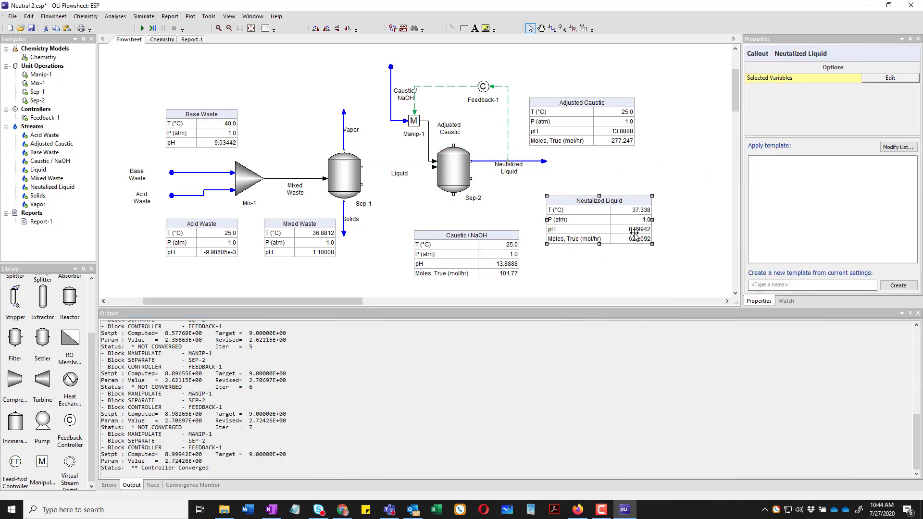
{"action": "left_click", "coordinate": [637, 238]}
- Save the flowsheet and select the manipulator to review its definition
{"action": "left_click", "coordinate": [31, 30]}
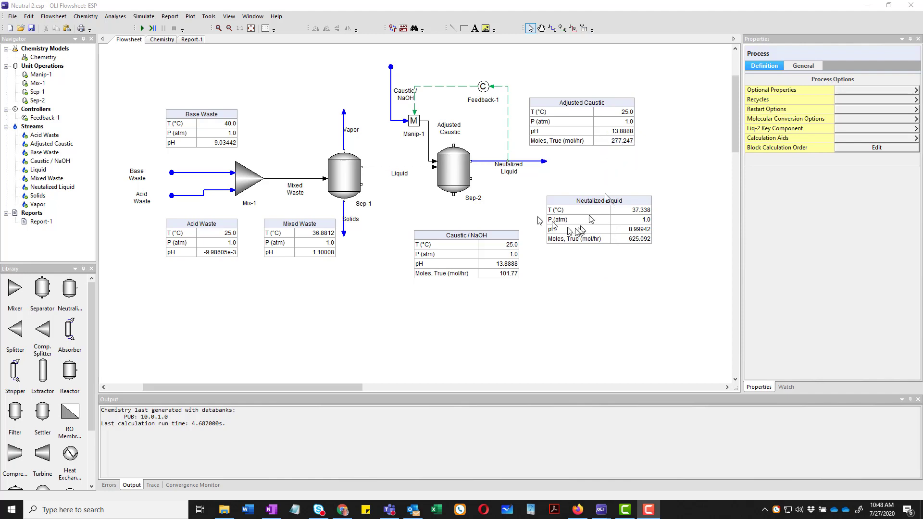
{"action": "left_click", "coordinate": [422, 128]}
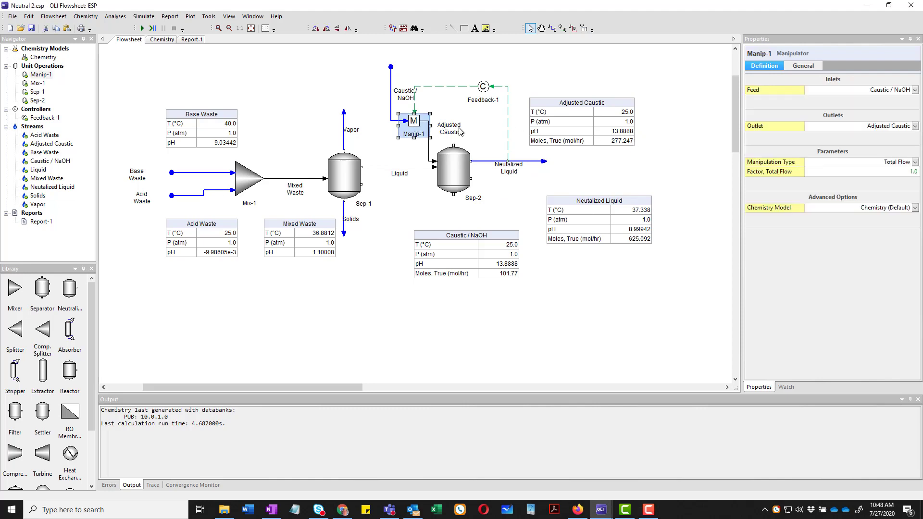
- Delete the Manip-1 manipulator and connect the open end of the Caustic / NaOH stream directly to the Sep-2 inlet
{"action": "key", "text": "Delete"}
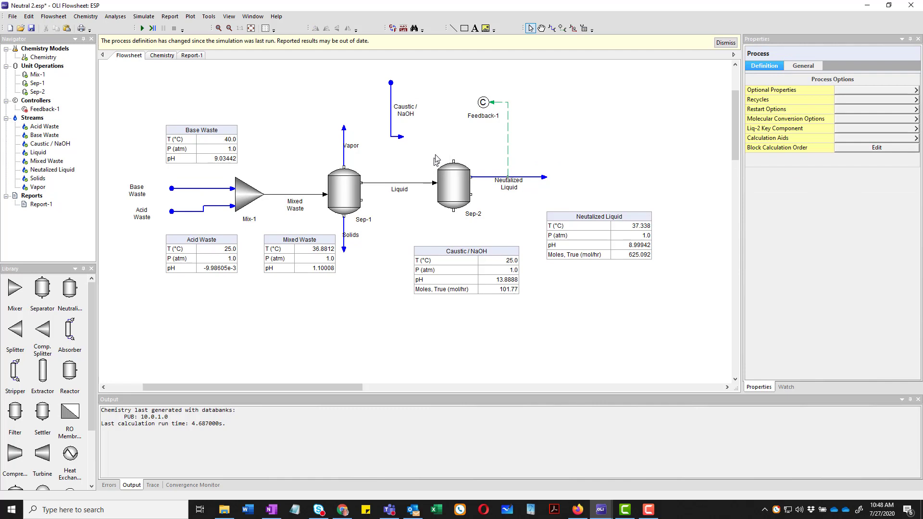
{"action": "left_click", "coordinate": [402, 139]}
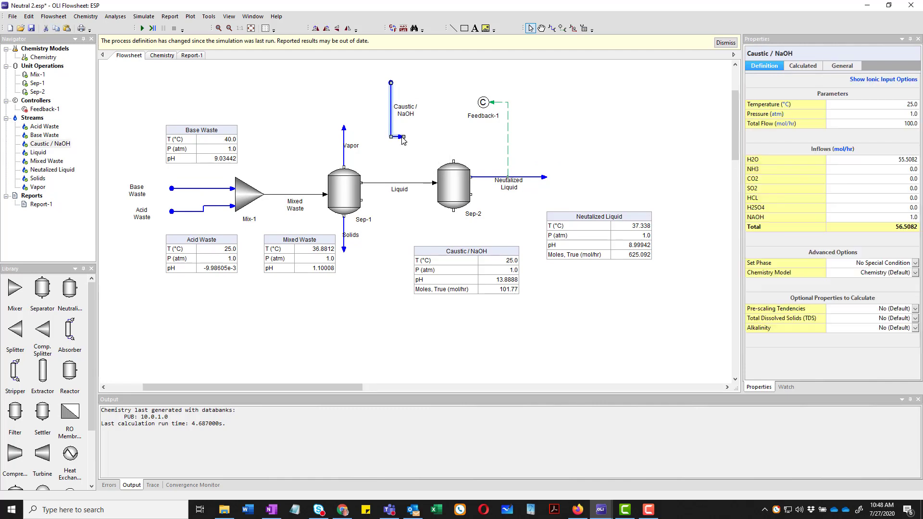
{"action": "left_click_drag", "start_coordinate": [403, 136], "coordinate": [438, 177]}
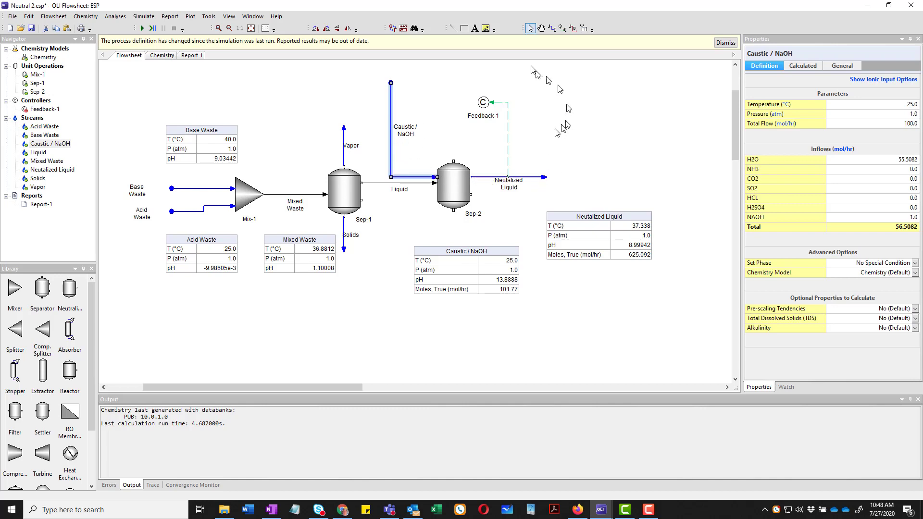
- Link the Feedback-1 controller's output to the Caustic / NaOH stream and set its control parameter to Factor, Total Flow
{"action": "left_click", "coordinate": [562, 28]}
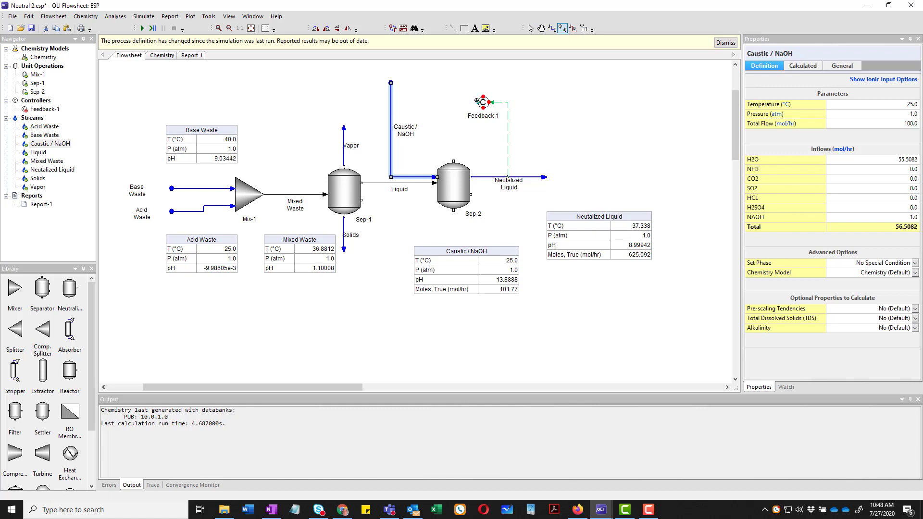
{"action": "left_click_drag", "start_coordinate": [473, 101], "coordinate": [418, 102]}
{"action": "key", "text": "Escape"}
{"action": "left_click", "coordinate": [485, 104]}
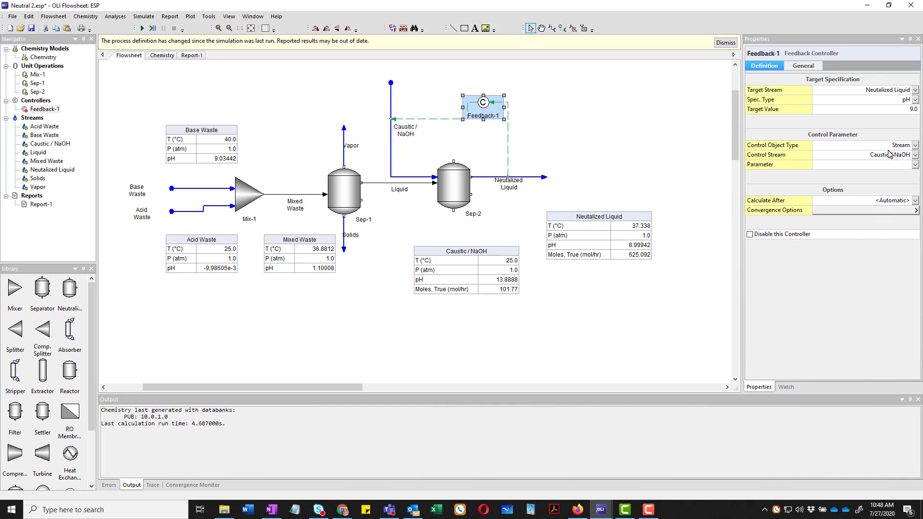
{"action": "left_click", "coordinate": [916, 166]}
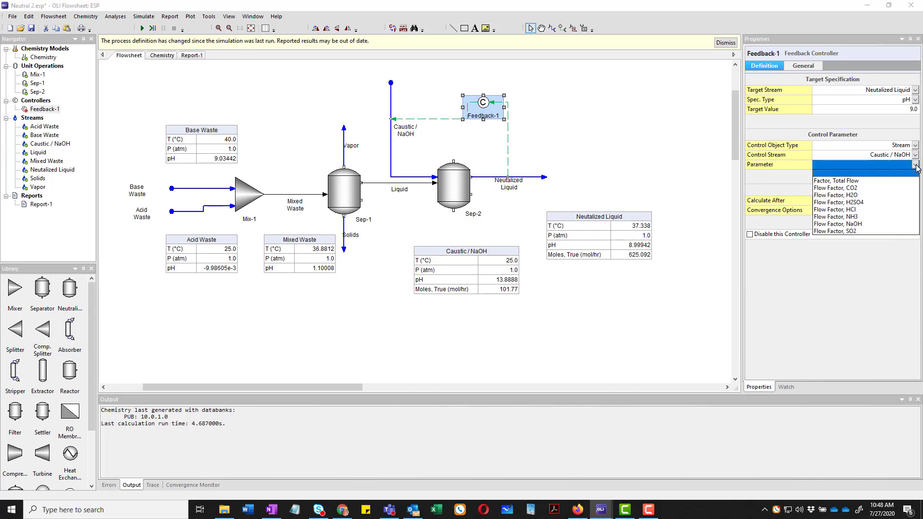
{"action": "left_click", "coordinate": [851, 182]}
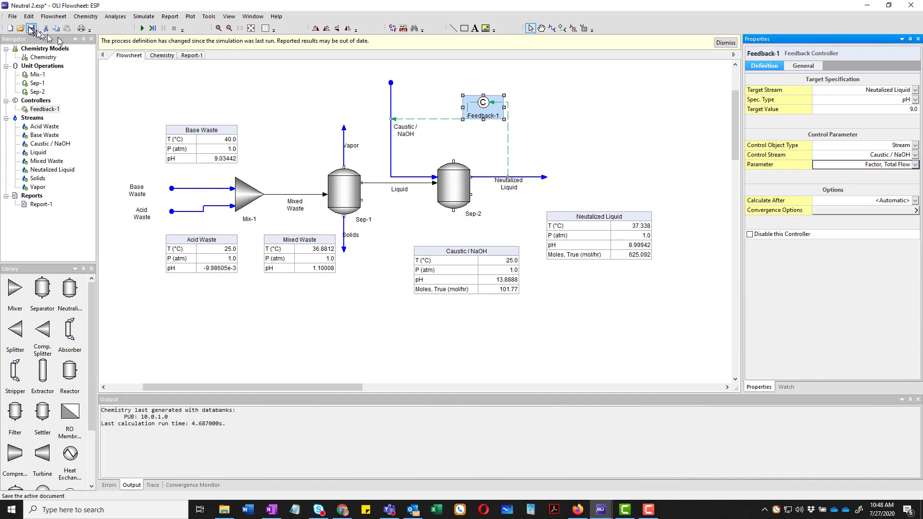
- Save the modified flowsheet under the new name Neutral 2b.esp and run the simulation
{"action": "left_click", "coordinate": [13, 17]}
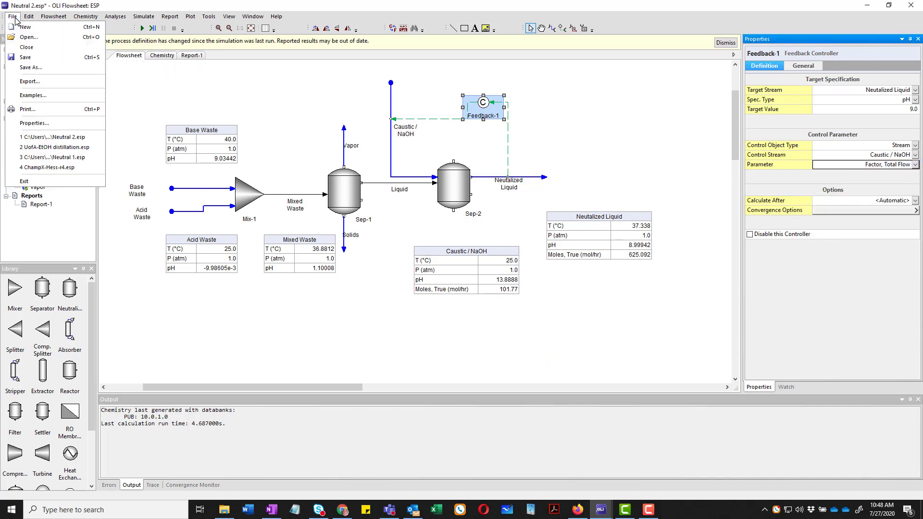
{"action": "left_click", "coordinate": [30, 67]}
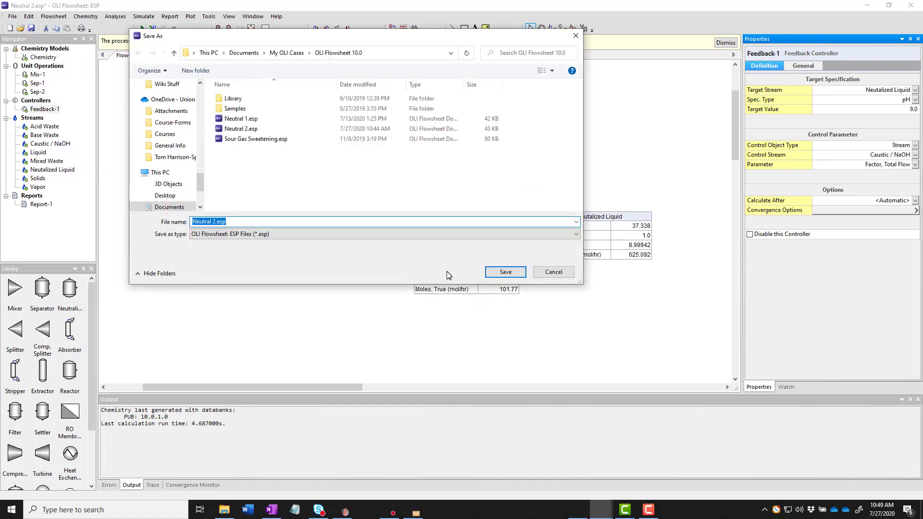
{"action": "key", "text": "Home"}
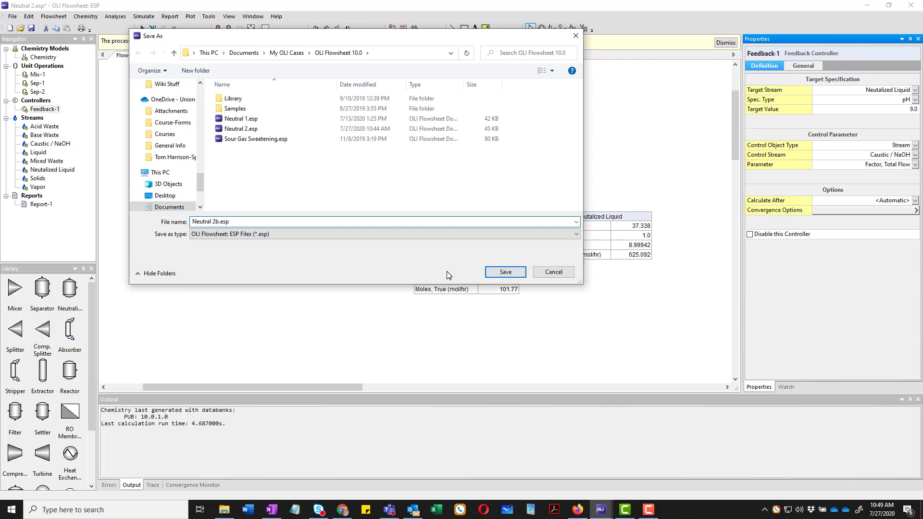
{"action": "key", "text": "Return"}
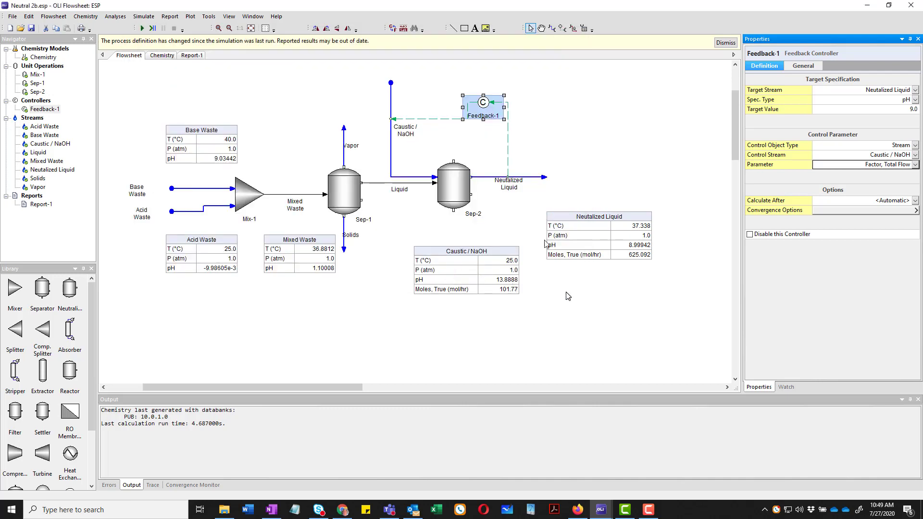
{"action": "left_click", "coordinate": [153, 28]}
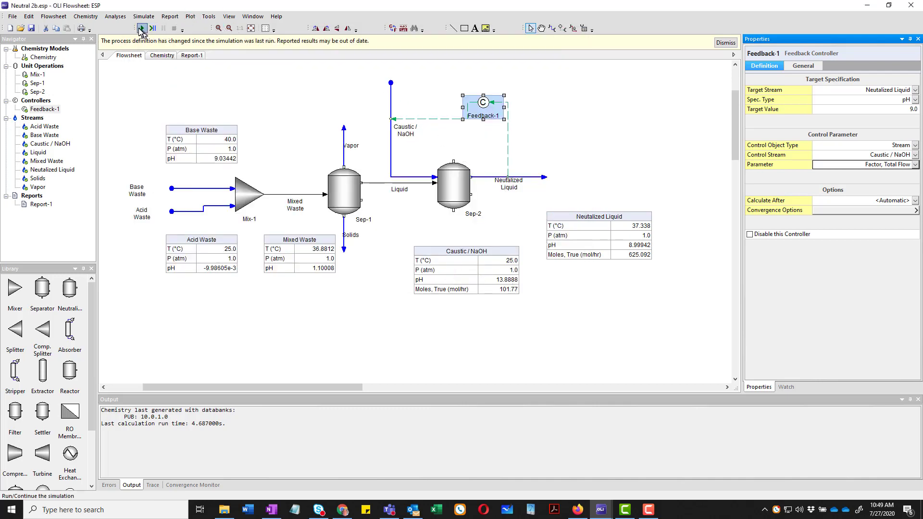